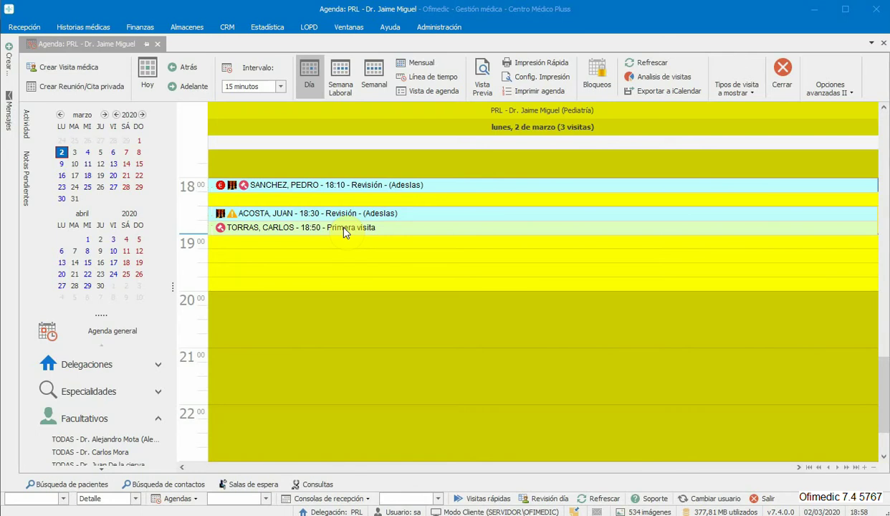
Open the Servicios / Artículos administration list.
click(452, 28)
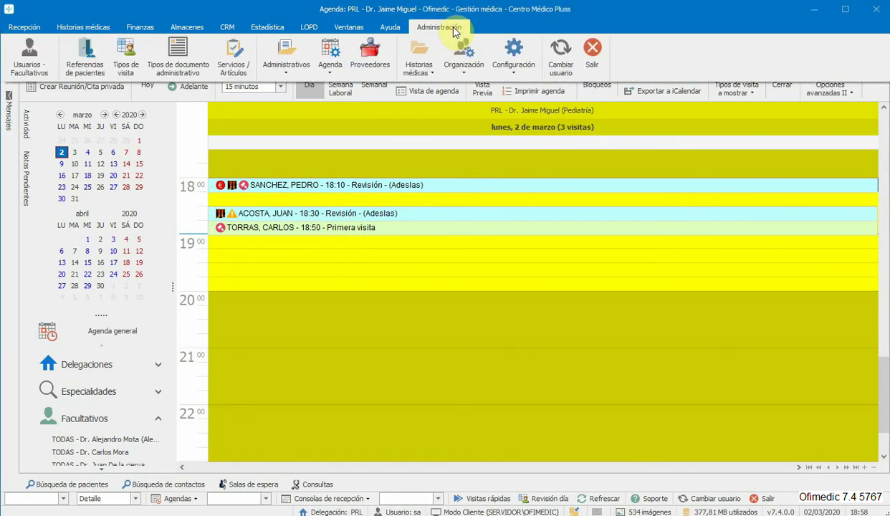
click(234, 69)
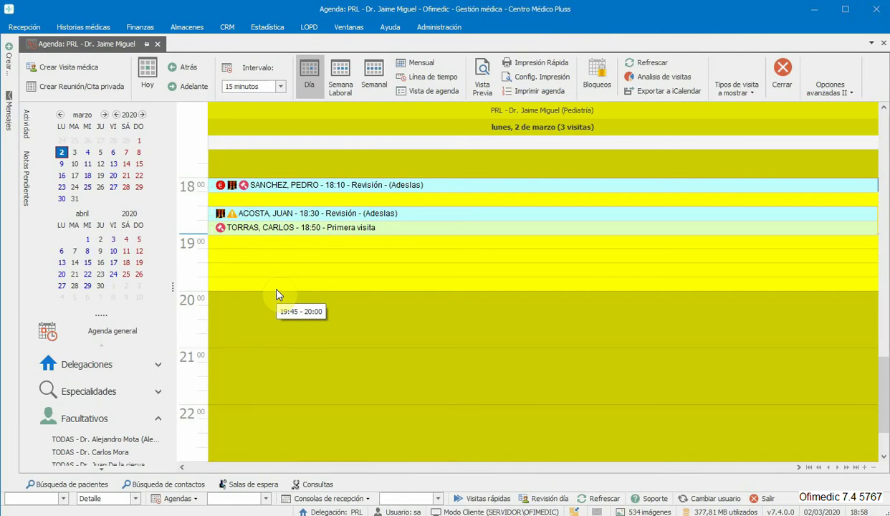
click(453, 29)
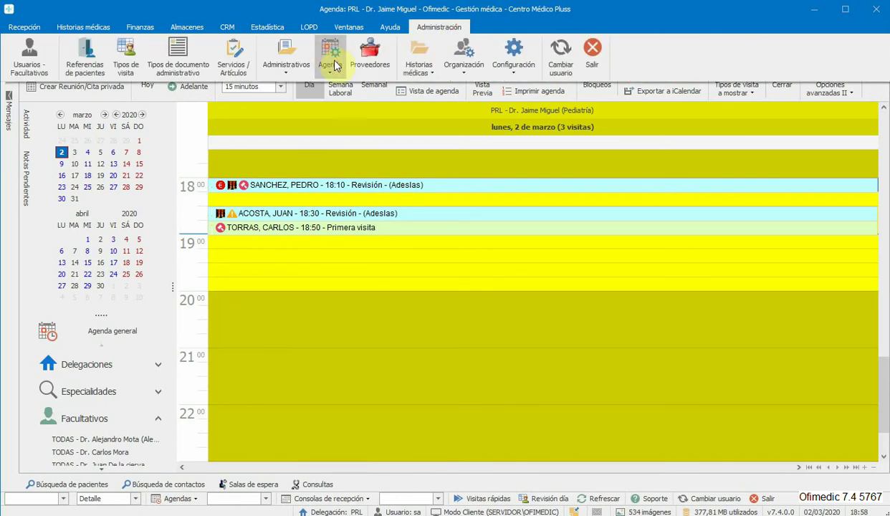
click(238, 69)
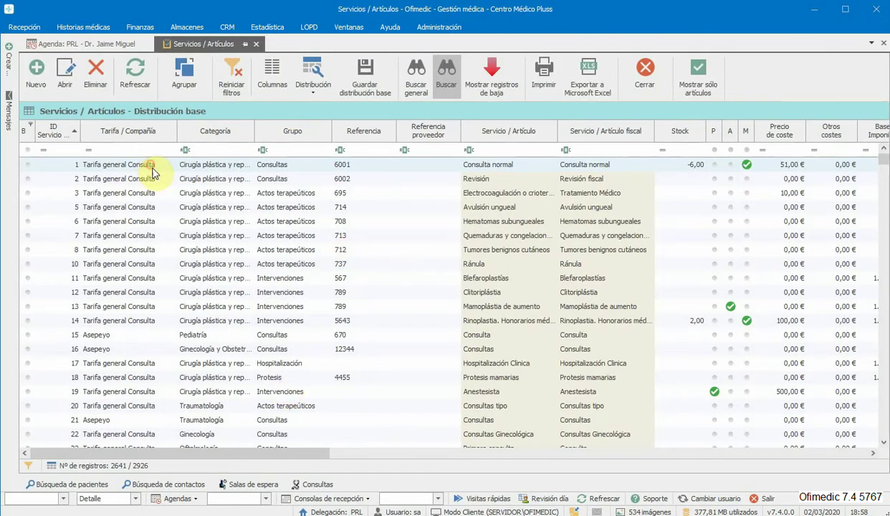
Look through the services list and sort it in ascending order by Tarifa / Compañía.
click(156, 196)
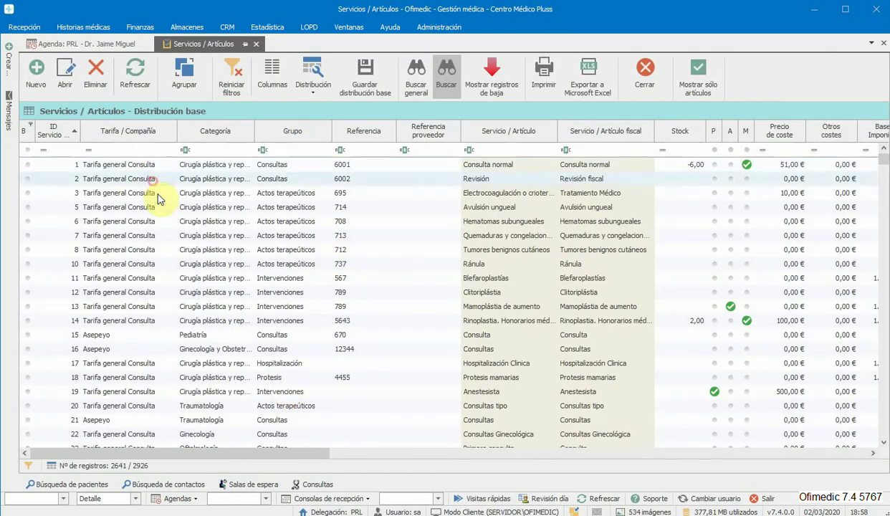
click(167, 333)
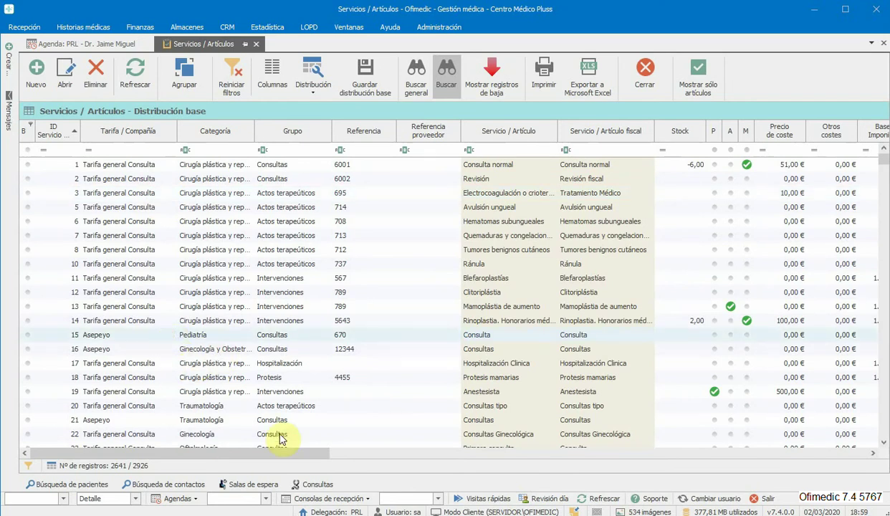
scroll(308, 405, down, 3)
click(151, 133)
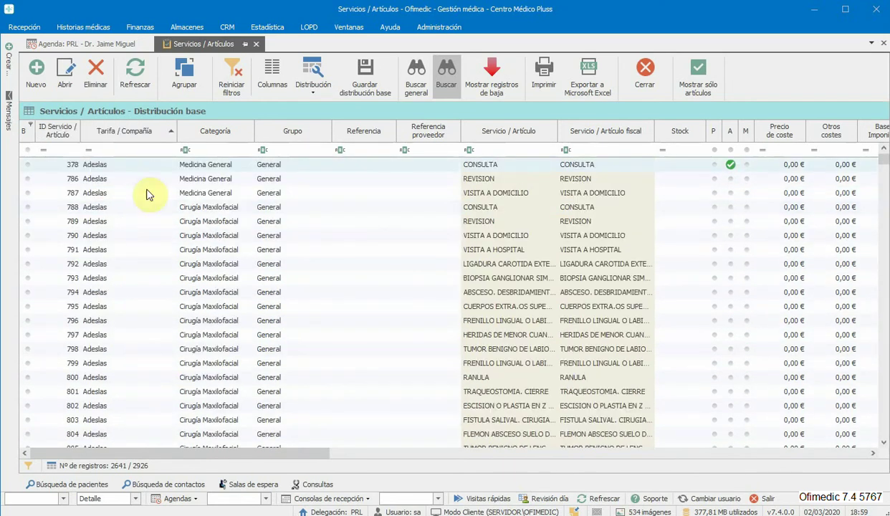
Check the sale prices in the Adeslas Medicina General records for VISITA A DOMICILIO and REVISION, closing each record.
click(243, 193)
double_click(243, 193)
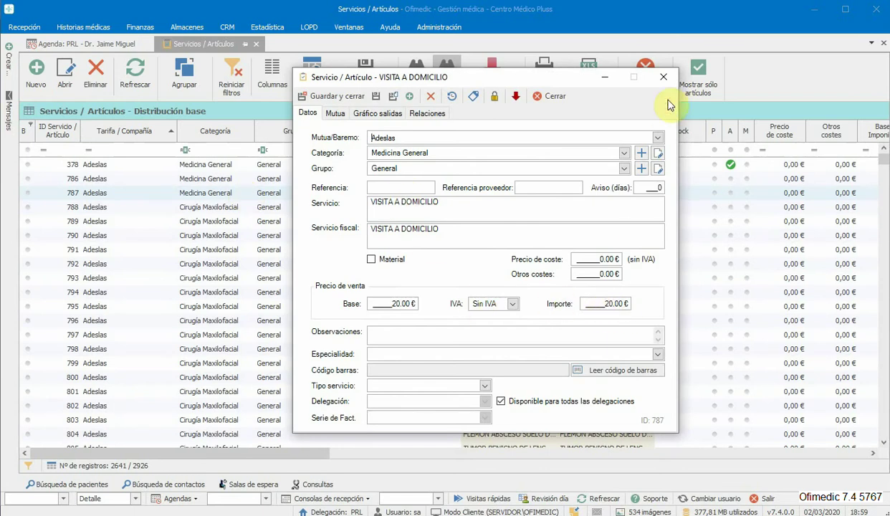
click(663, 77)
double_click(475, 179)
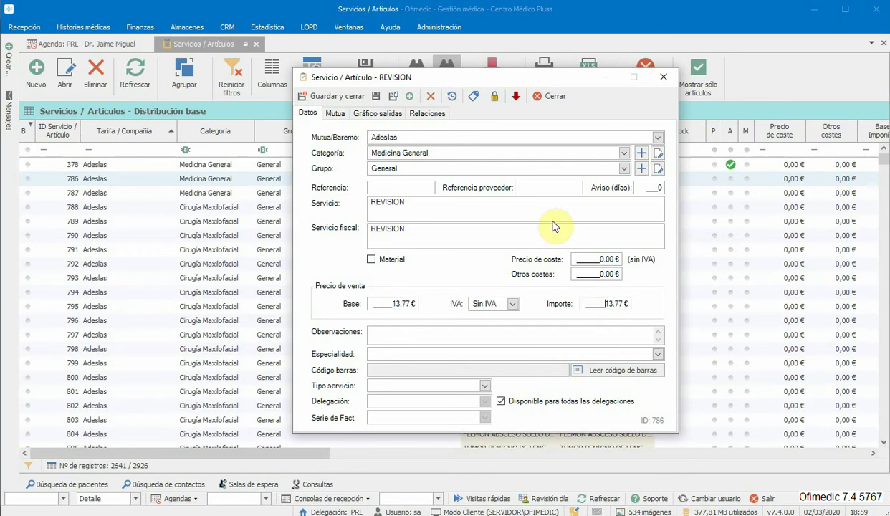
click(546, 100)
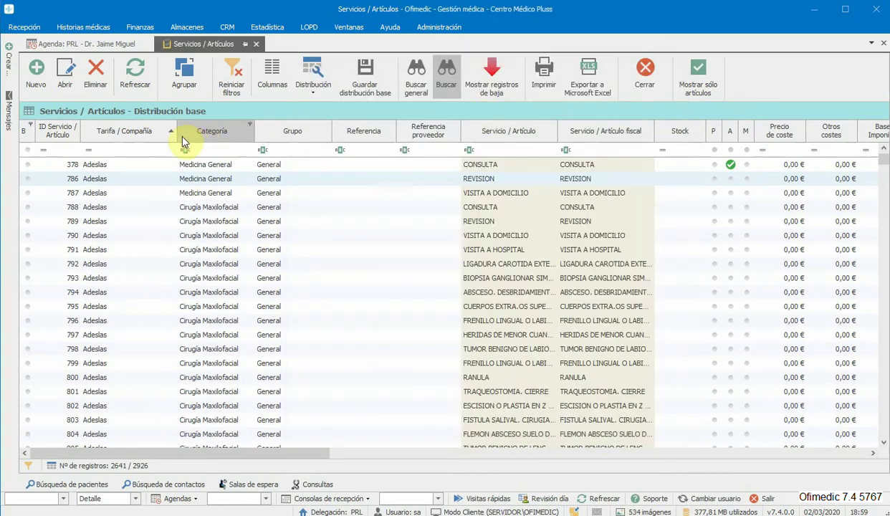
Filter the services list by Tarifa / Compañía to show only Tarifa general Consulta.
click(173, 126)
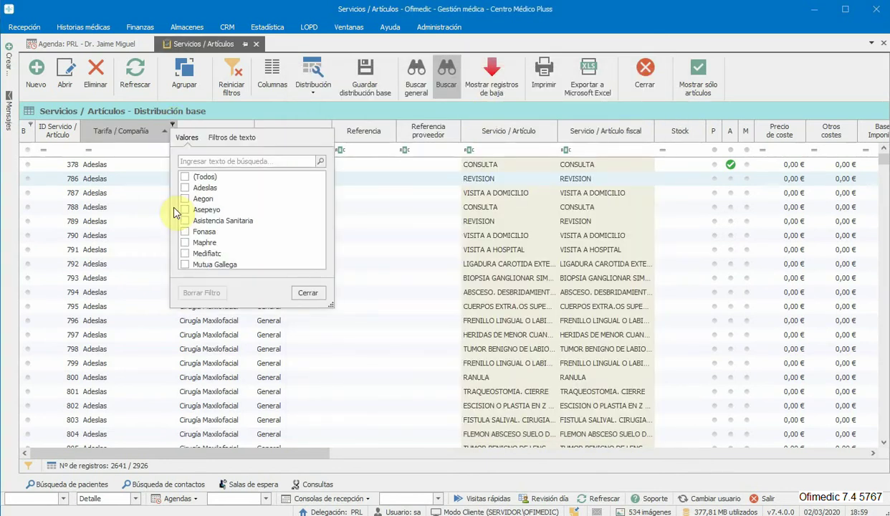
scroll(315, 210, down, 2)
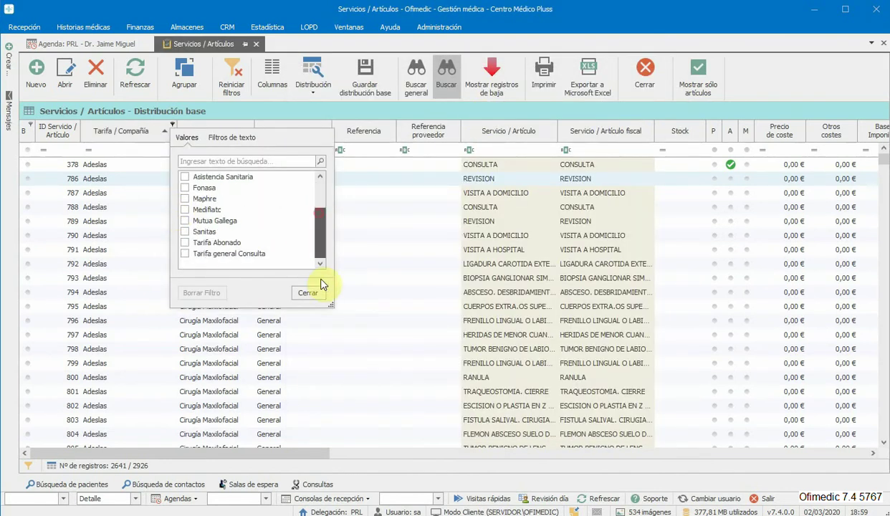
click(184, 255)
click(308, 292)
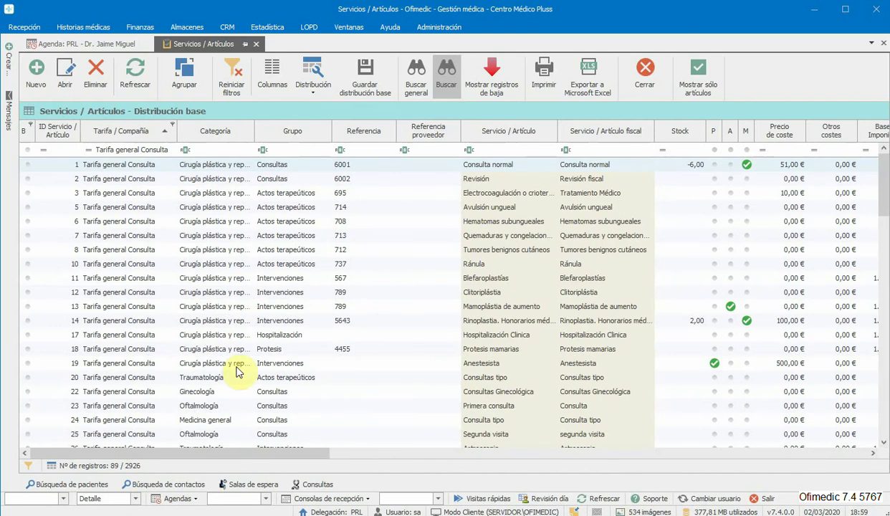
Check the sale price of the Consultas Ginecológica service, then close its record and the services list.
double_click(206, 394)
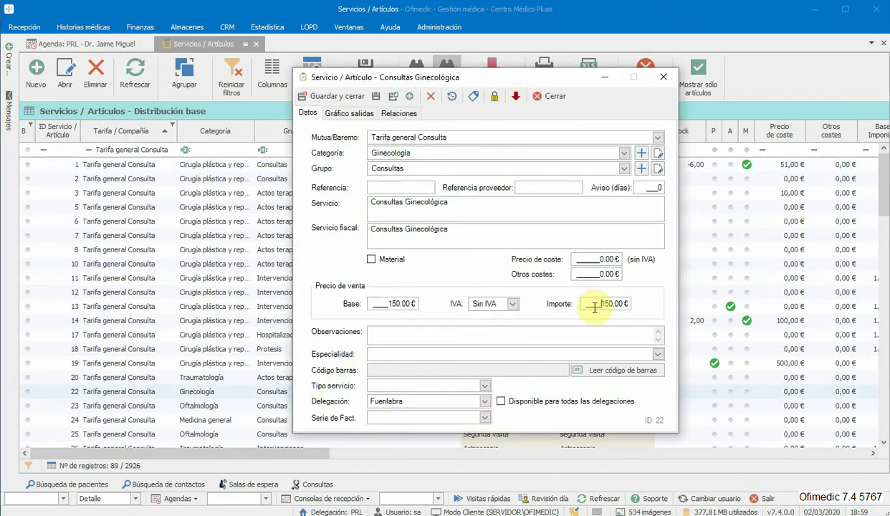
click(555, 95)
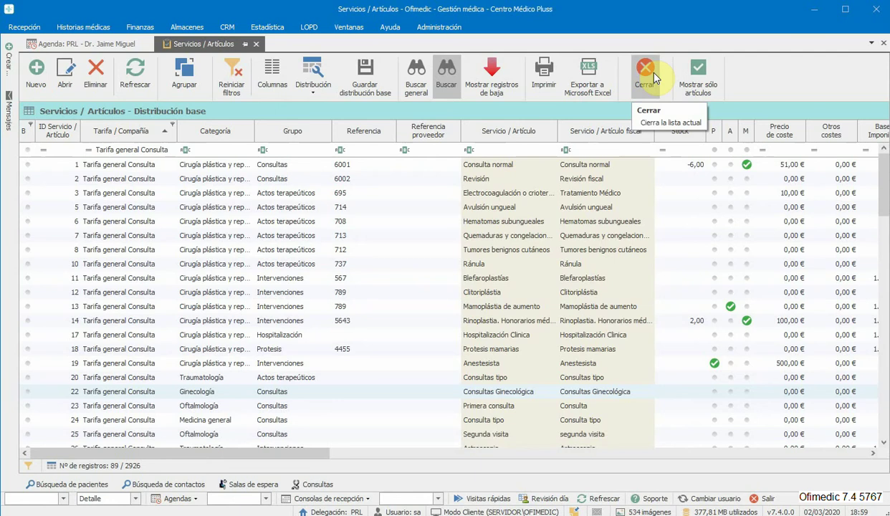
click(653, 78)
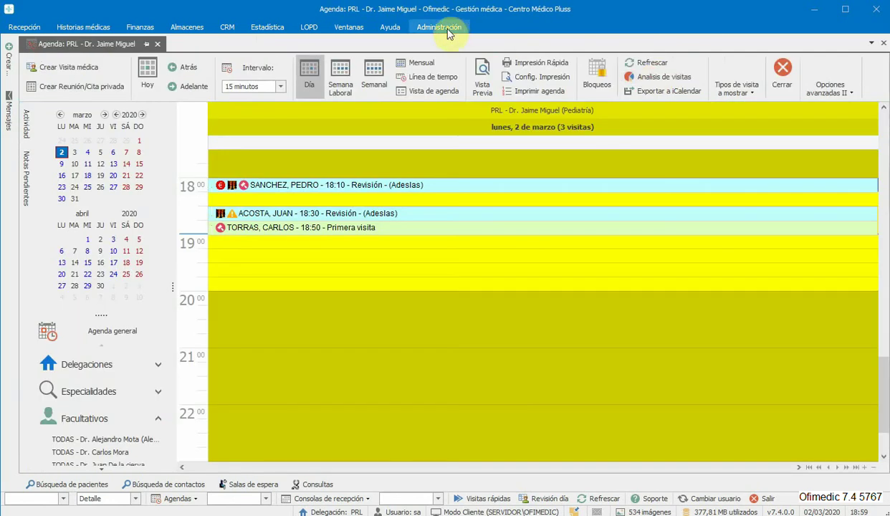
Open the Primera visita record from the visit types list and show its related services and articles.
click(438, 26)
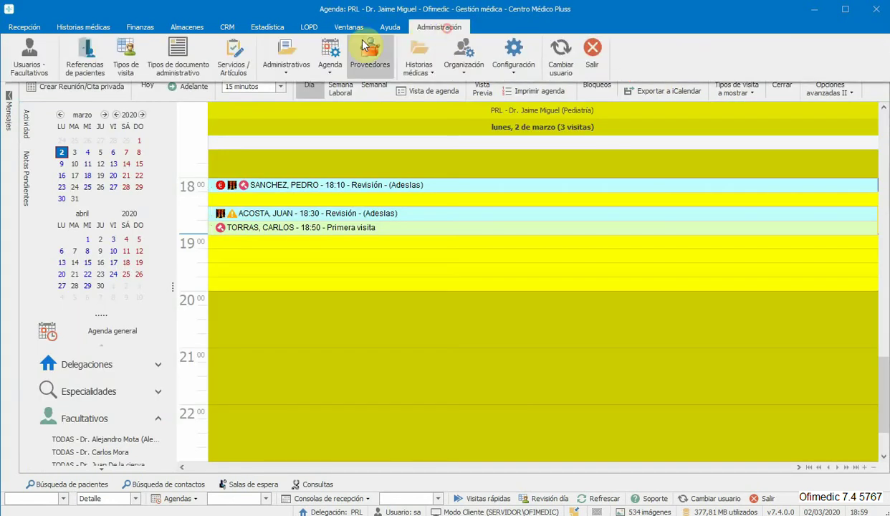
click(125, 77)
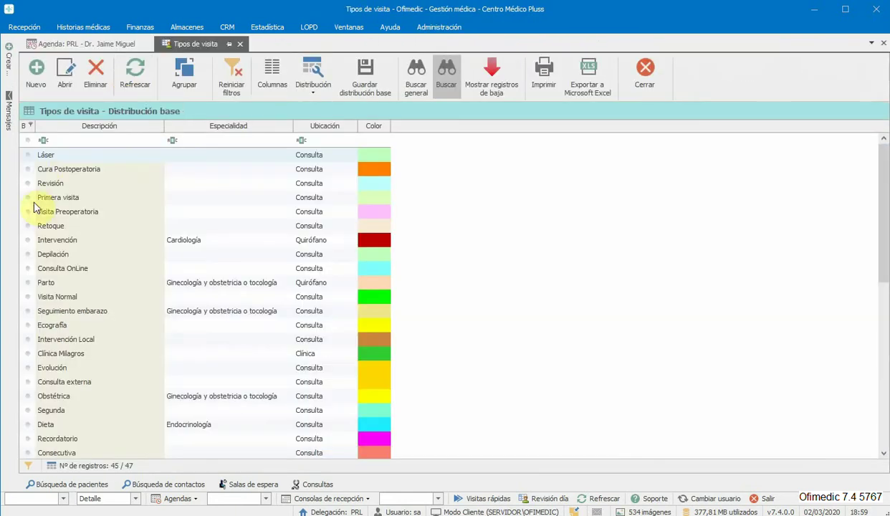
click(60, 200)
double_click(60, 199)
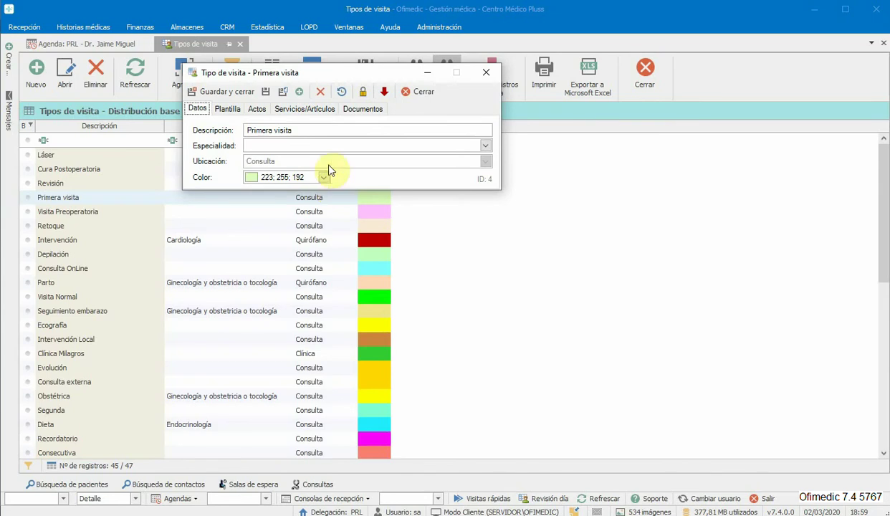
click(298, 110)
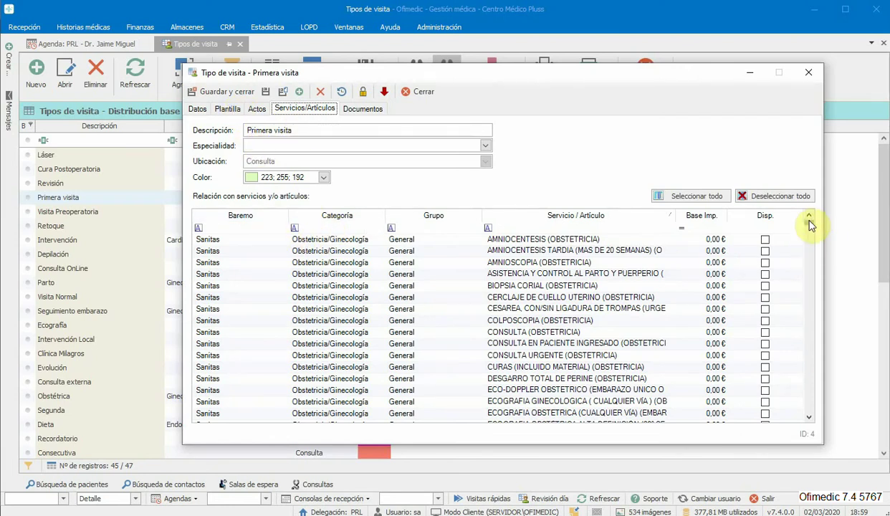
Sort the services related to Primera visita by Disp. so that the ticked ones come first.
drag(808, 221, 813, 359)
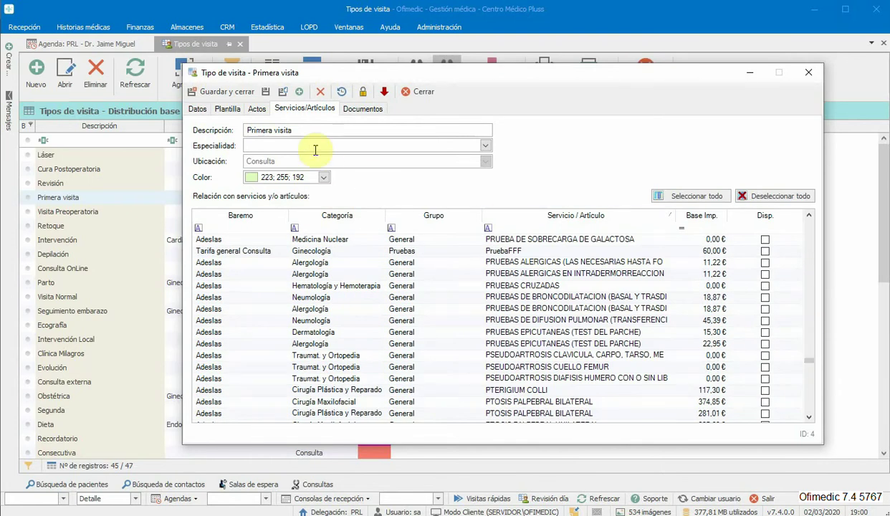
drag(292, 130, 239, 136)
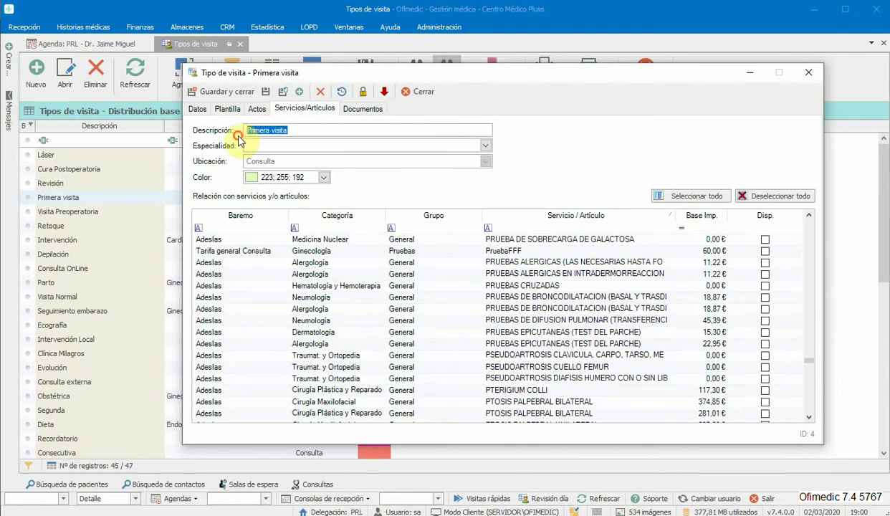
click(760, 217)
click(809, 366)
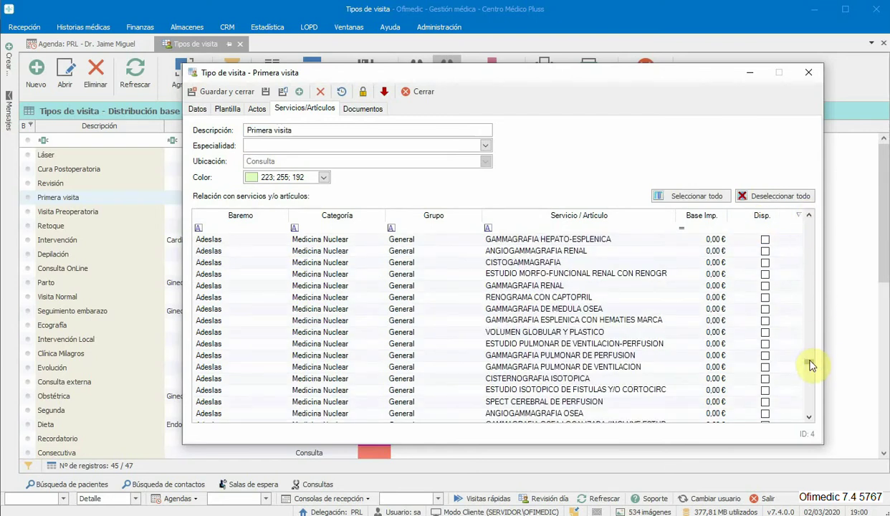
drag(809, 365, 809, 221)
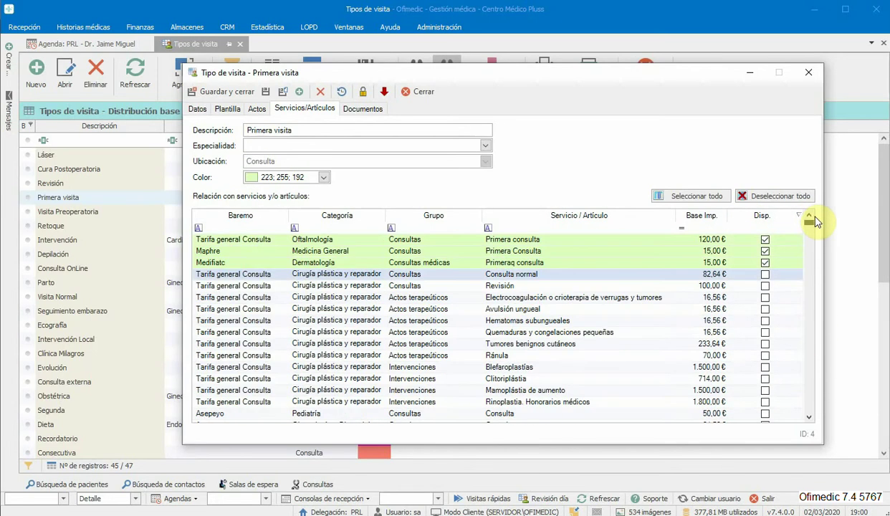
Examine the tariff, category and base price of the services ticked for Primera visita, then close the visit type.
click(215, 252)
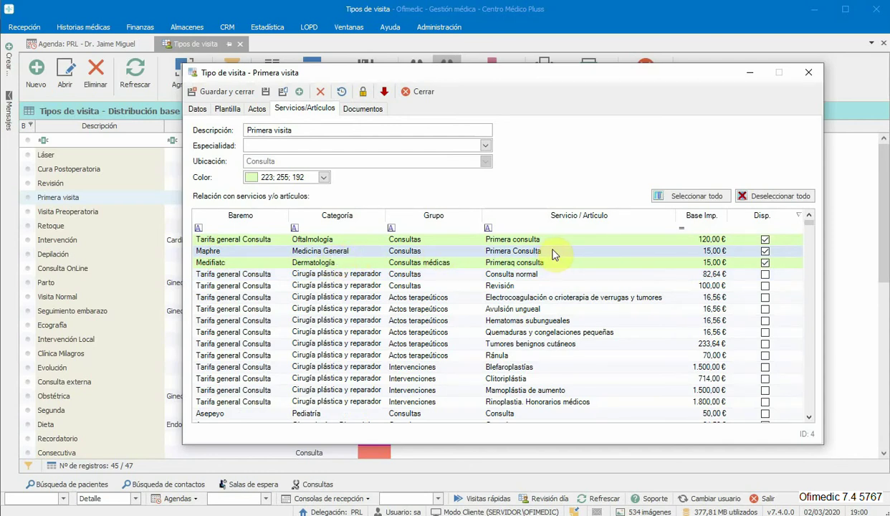
click(260, 240)
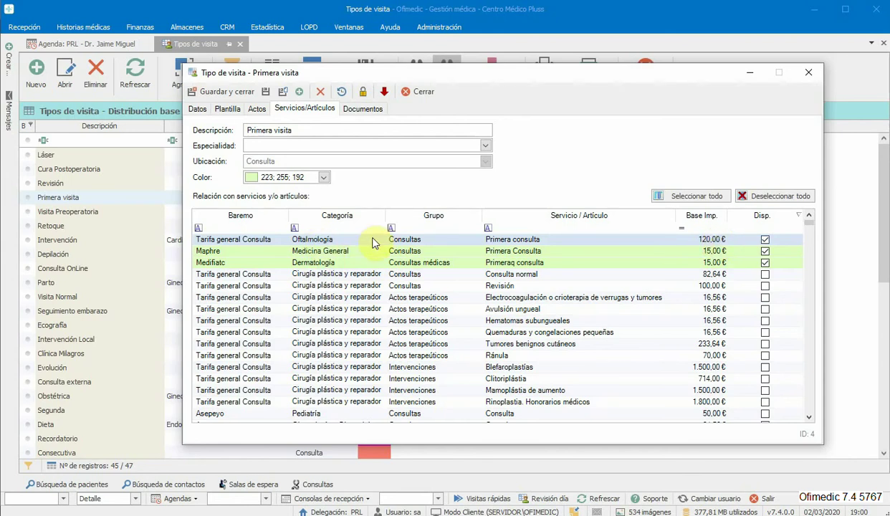
click(244, 263)
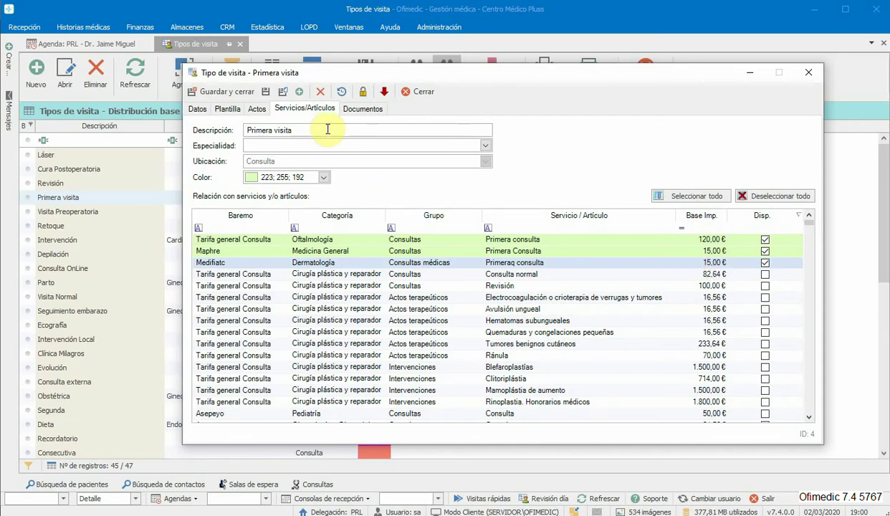
click(316, 251)
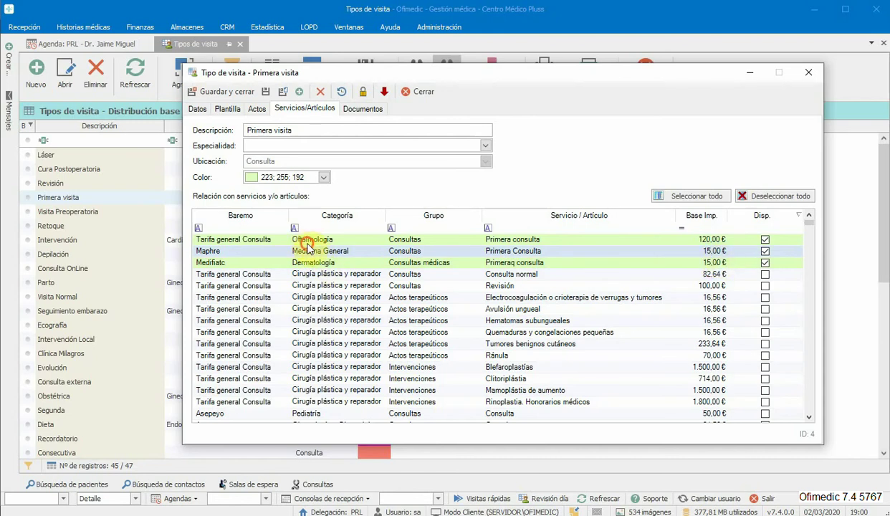
click(684, 241)
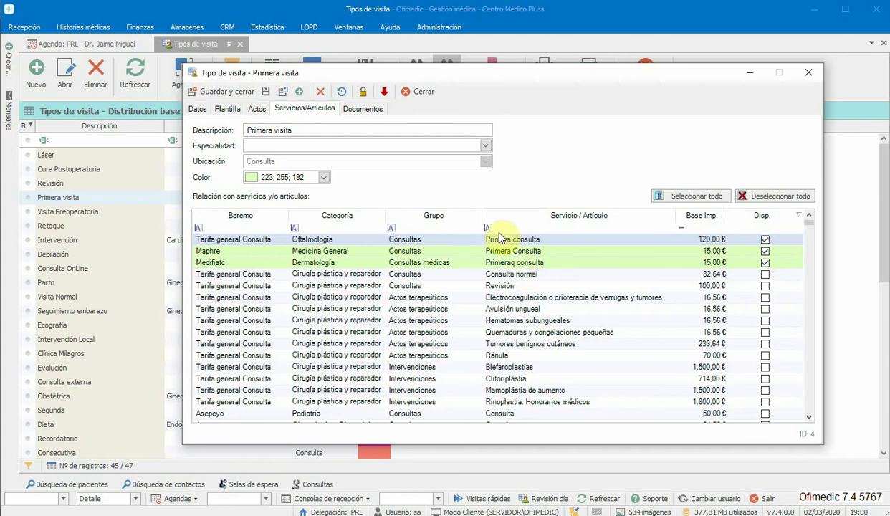
click(423, 92)
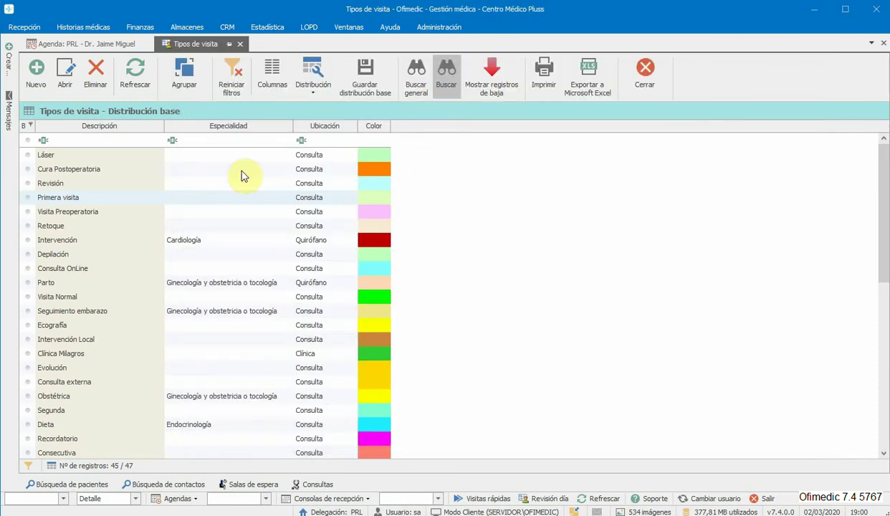
Examine the services related to the Revisión visit type, sorted by Disp. with the ticked ones first, comparing the Adeslas and Tarifa general Consulta prices.
double_click(79, 184)
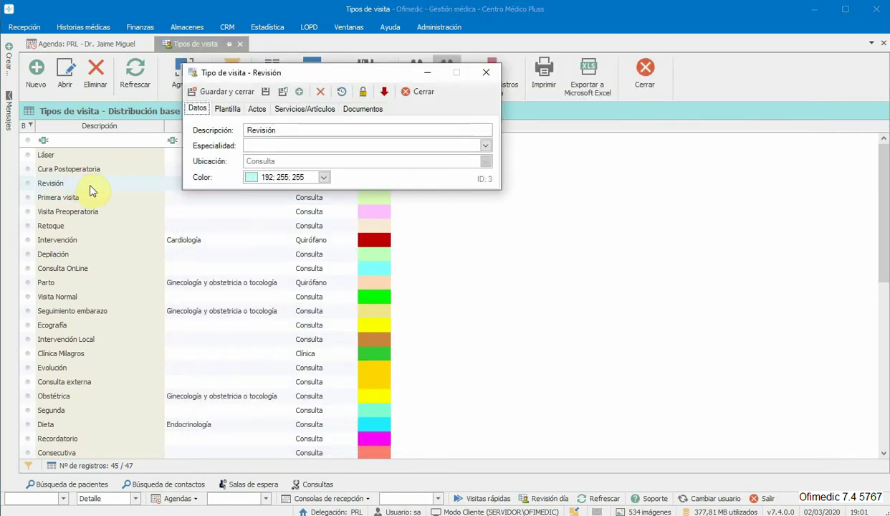
click(300, 108)
click(762, 215)
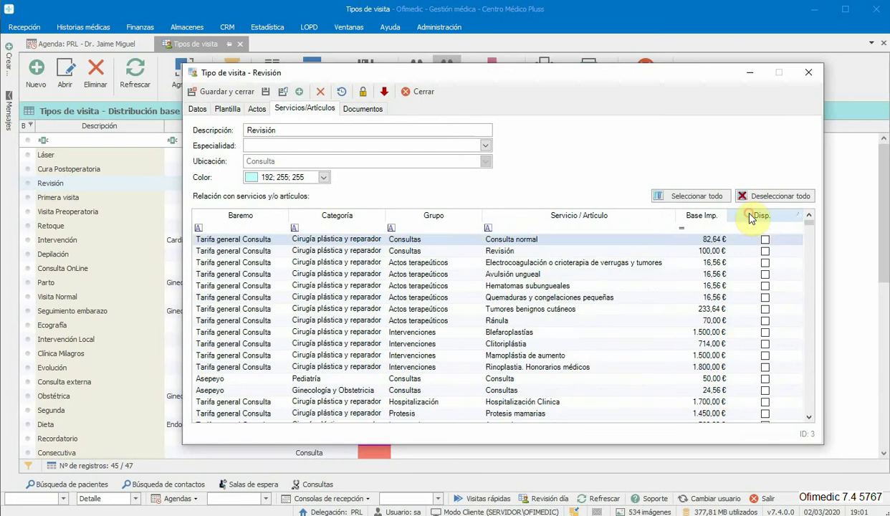
click(762, 215)
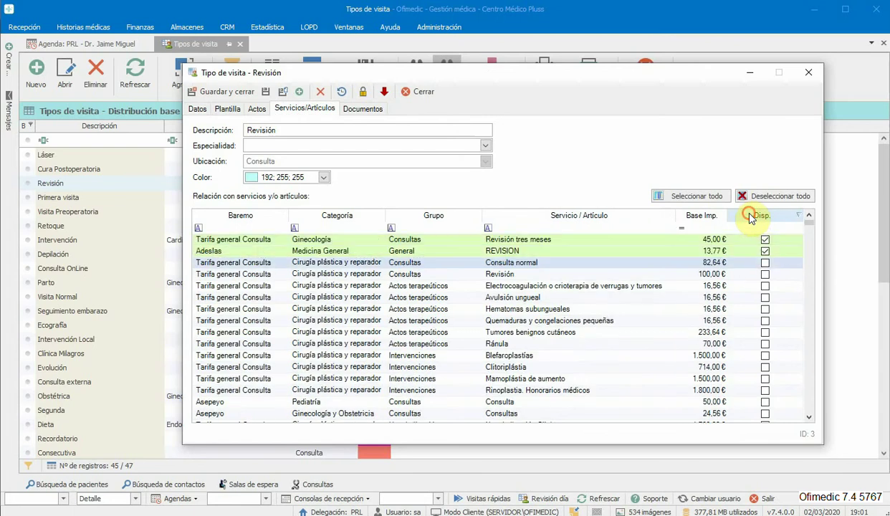
click(239, 252)
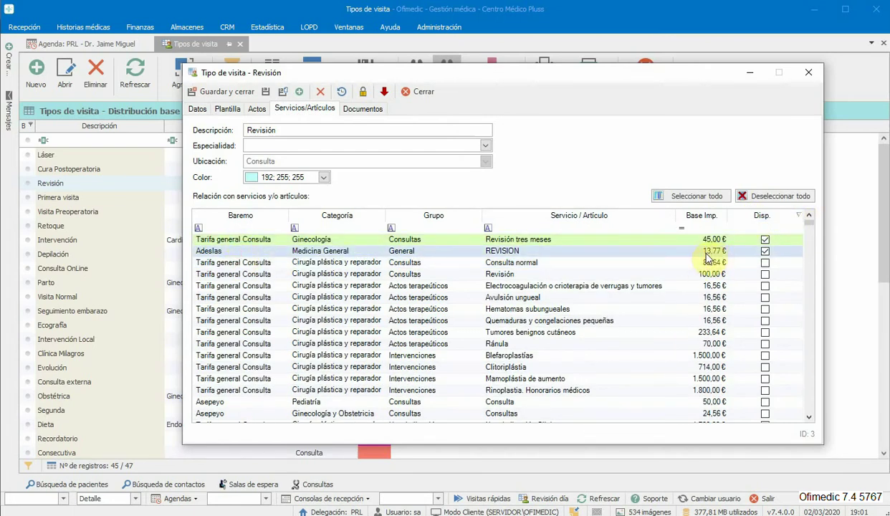
click(235, 241)
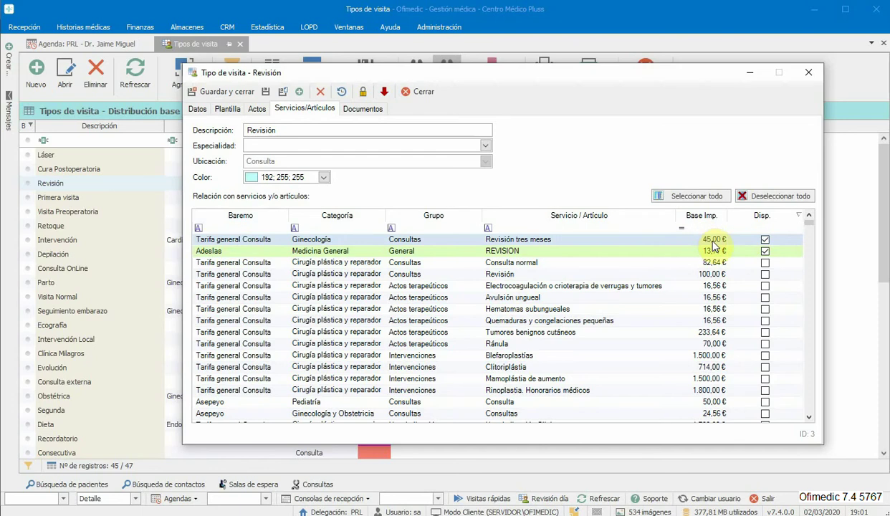
Close the Revisión visit type and the visit types list to return to the doctor's agenda.
click(416, 93)
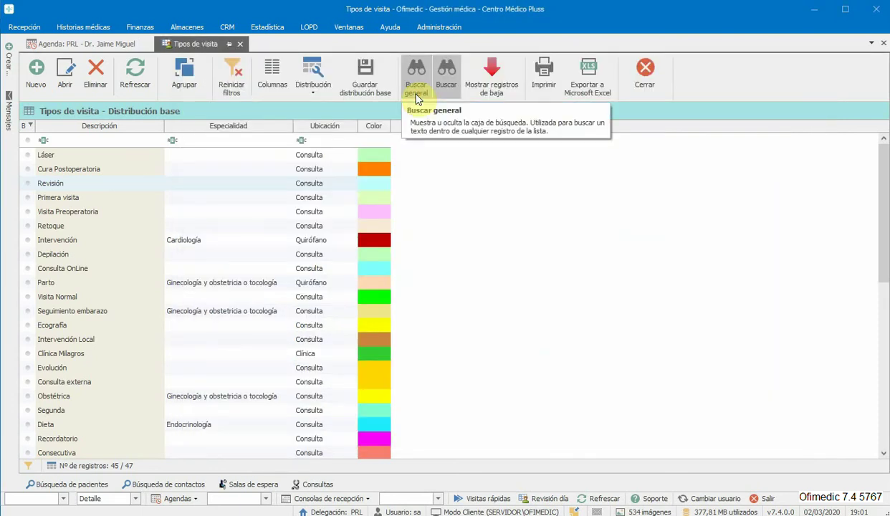
click(643, 76)
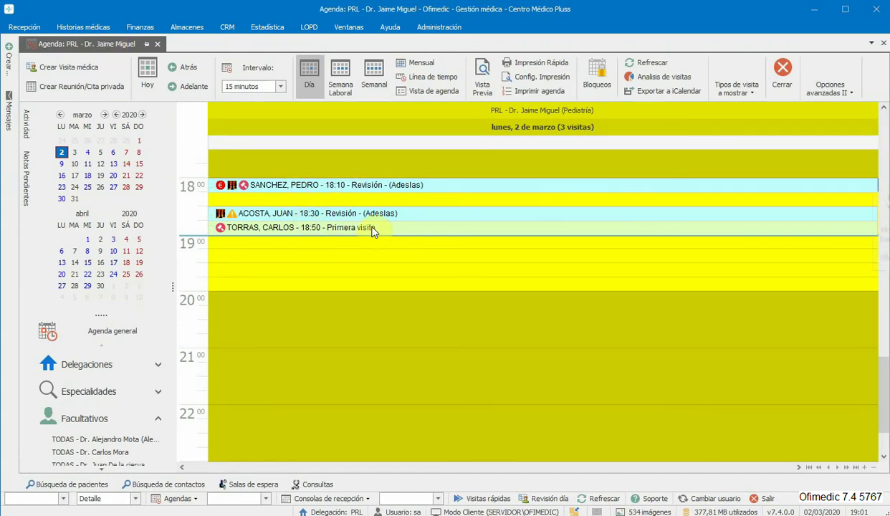
Move the 18:10 Revisión visit in the agenda to Sala de espera principal and import its related services as sales.
mouse_move(372, 232)
mouse_move(389, 192)
right_click(388, 188)
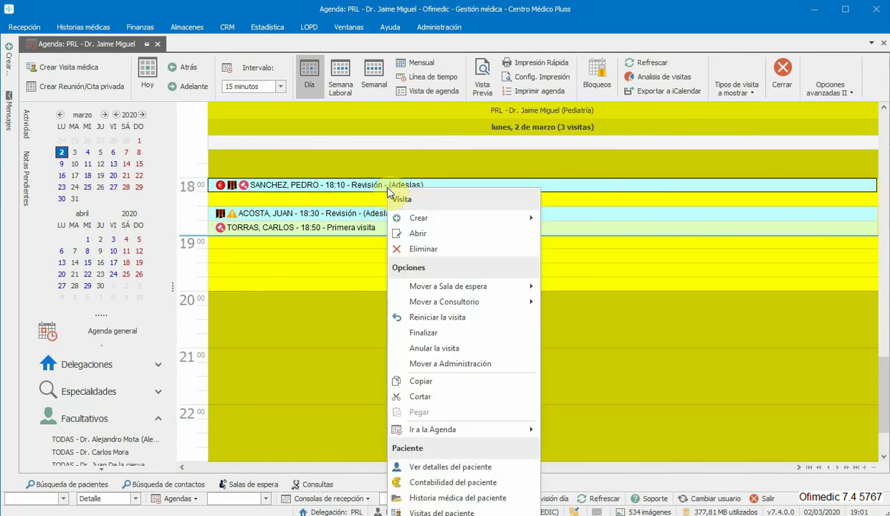
mouse_move(456, 286)
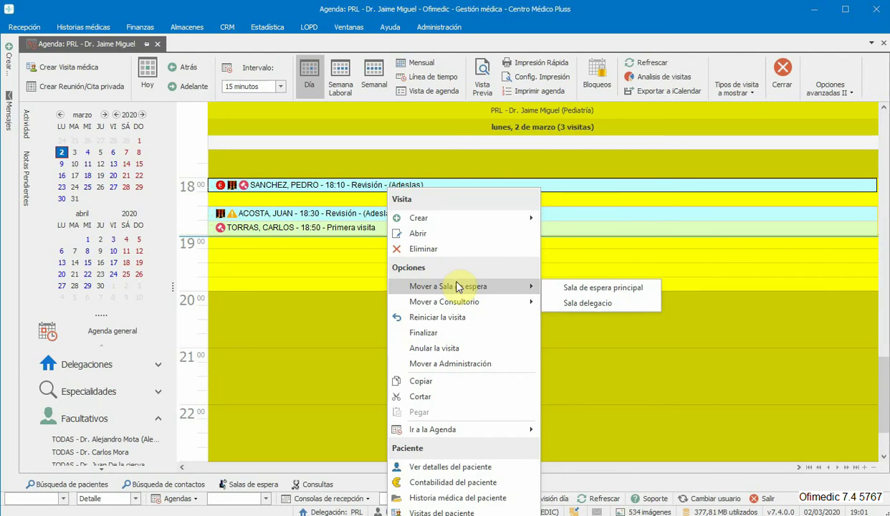
click(572, 290)
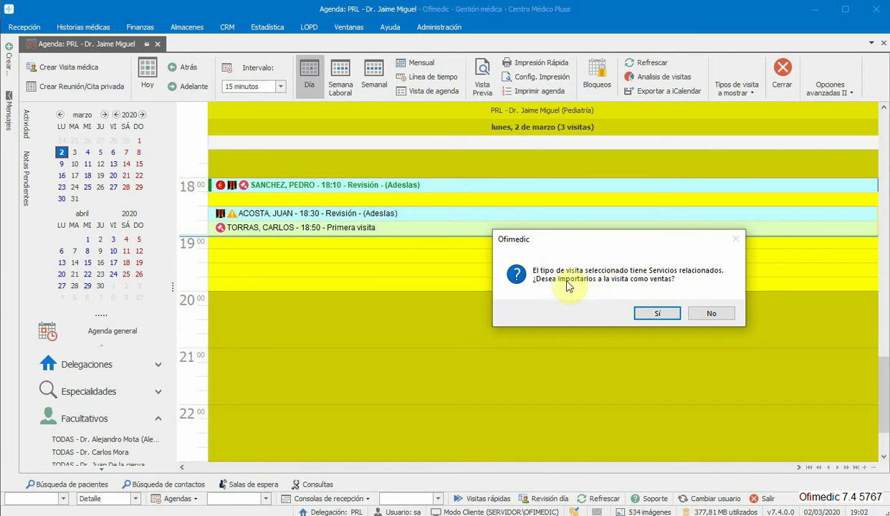
click(654, 315)
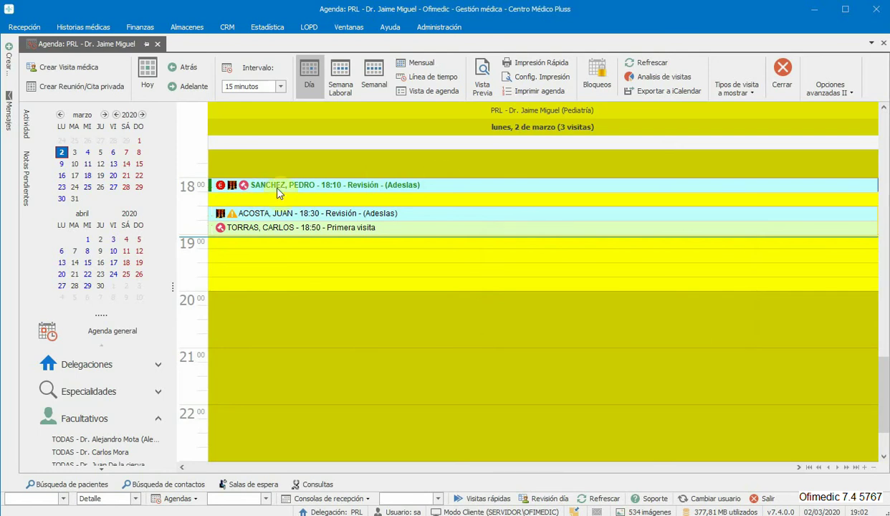
Open the 18:10 Revisión visit and show its sales and payments.
click(351, 184)
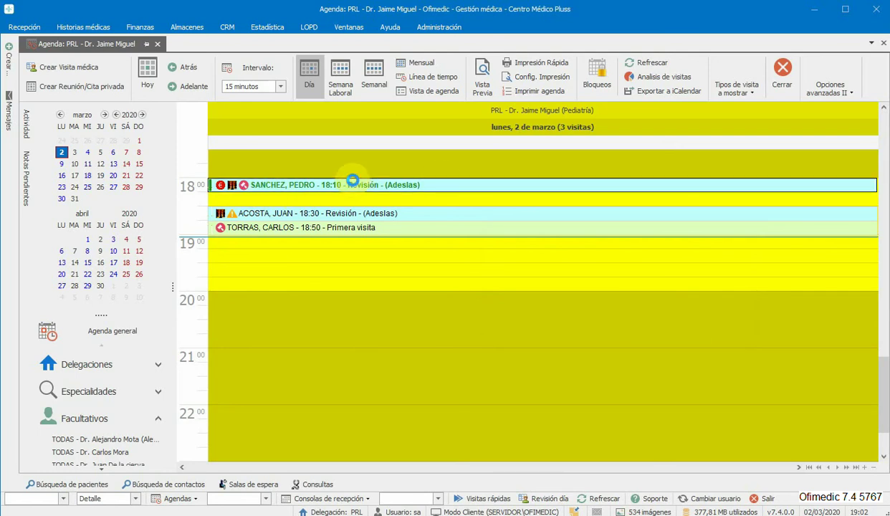
double_click(352, 184)
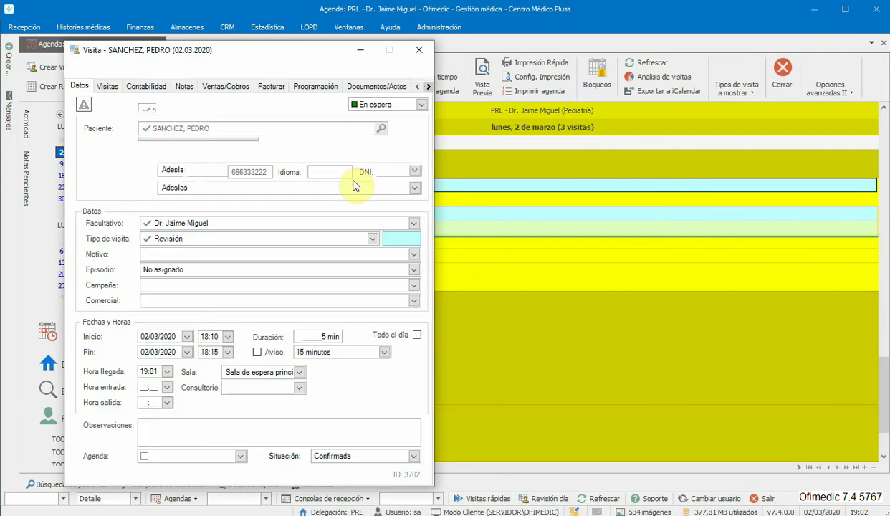
click(228, 87)
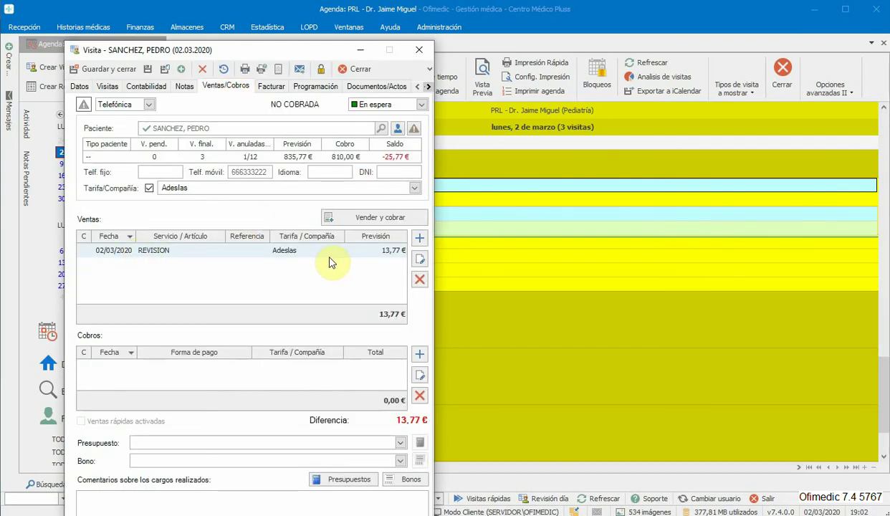
Try a new payment for the visit's REVISION charge with Chipcard as the payment method, discard it unsaved and close the visit.
click(415, 354)
drag(745, 124, 501, 108)
click(694, 299)
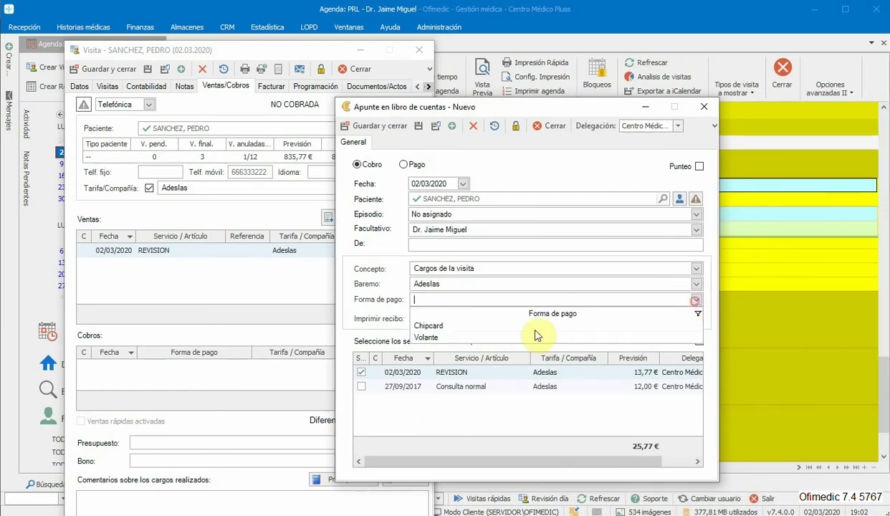
click(444, 325)
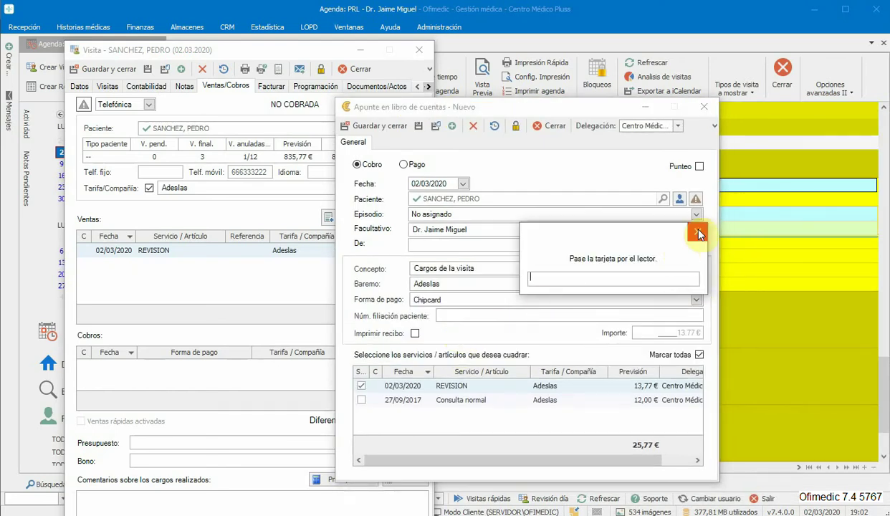
click(697, 232)
click(703, 107)
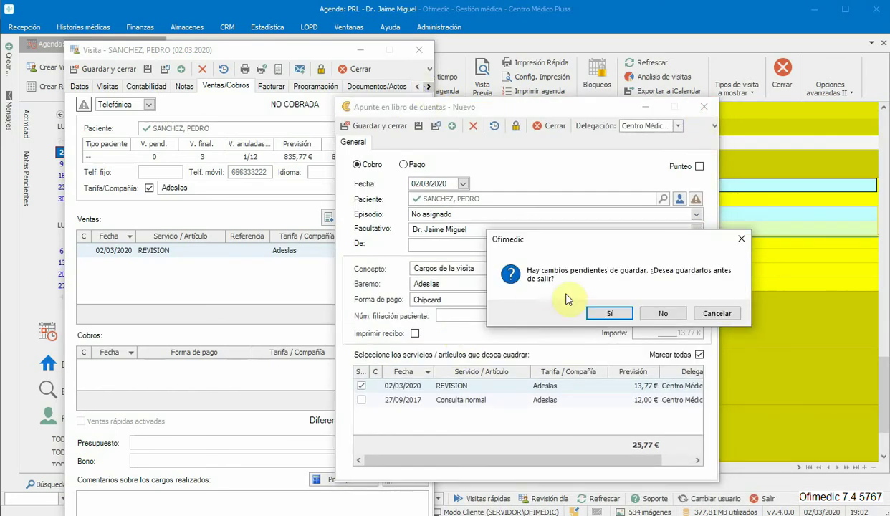
click(666, 313)
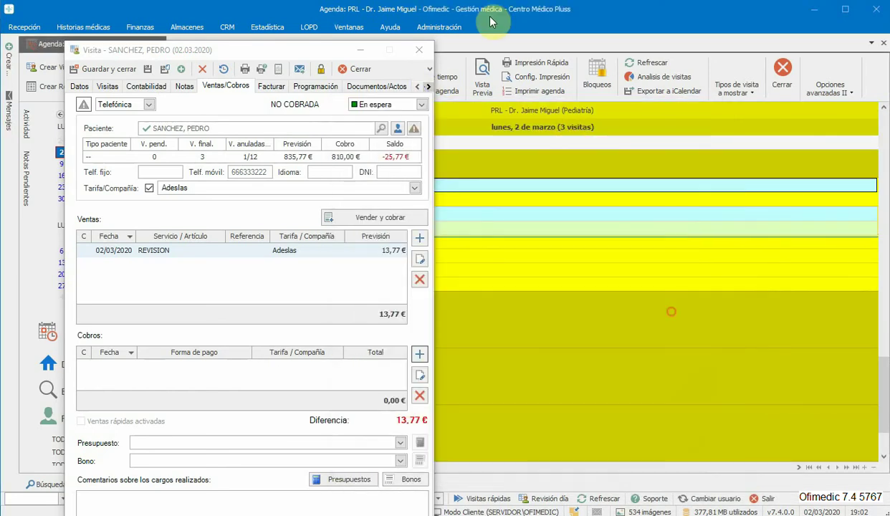
click(423, 54)
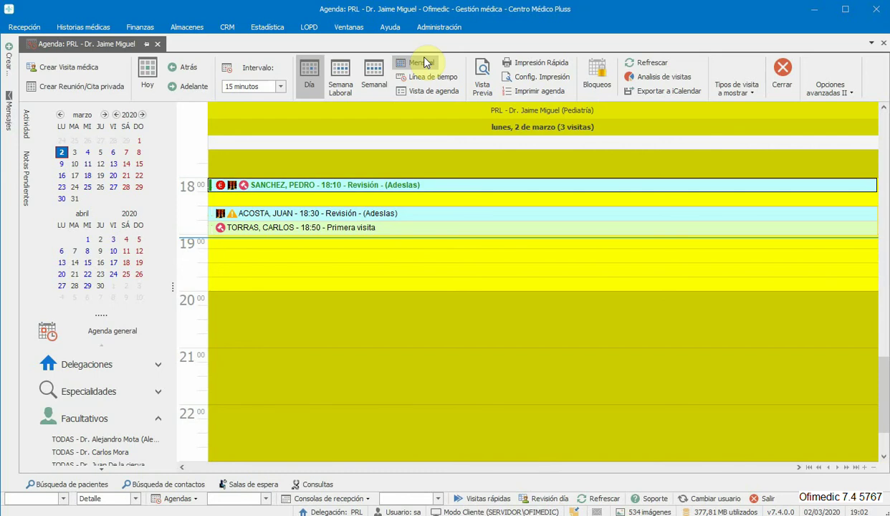
Open the reception console of the doctor whose agenda is displayed.
click(24, 27)
click(64, 72)
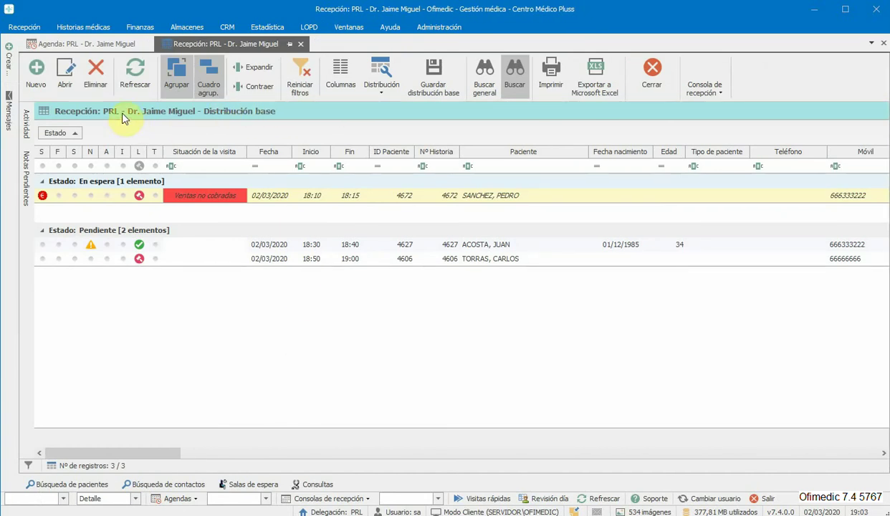
Open the general reception console and examine the Venta, Cobro, Diferencia and Previsión amounts of the day's visits.
click(27, 29)
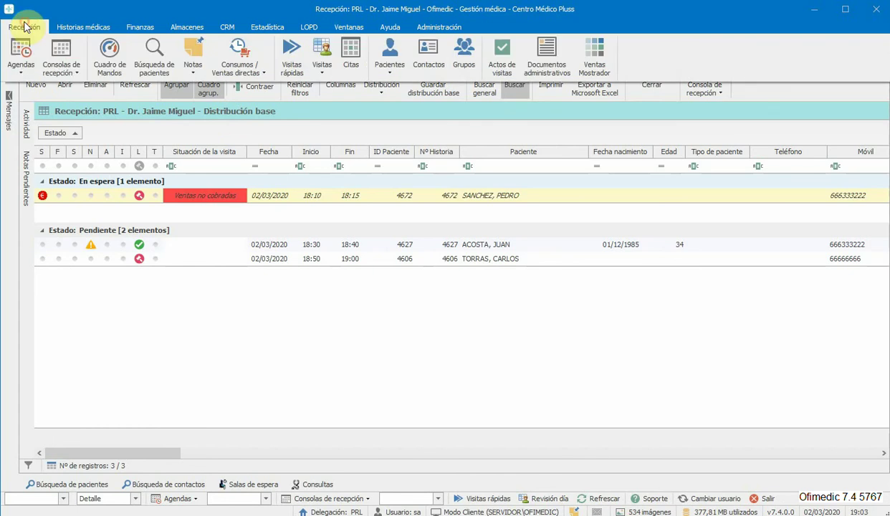
click(59, 69)
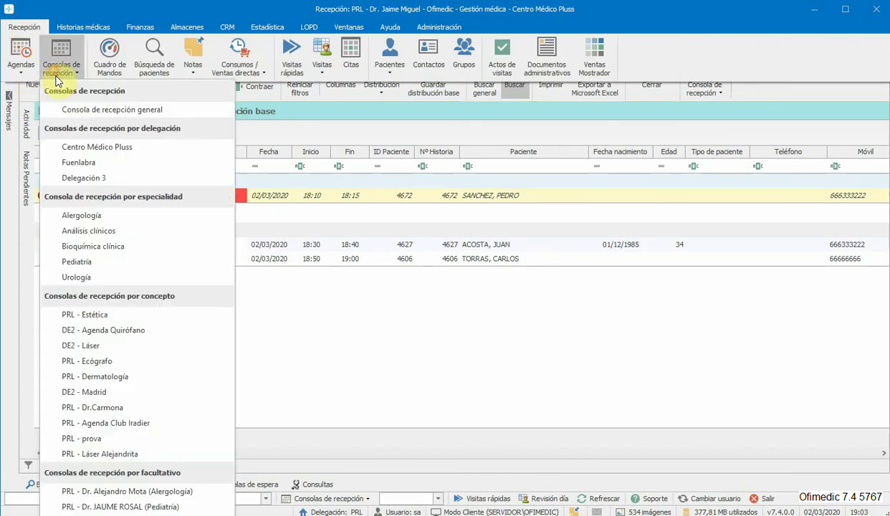
click(79, 109)
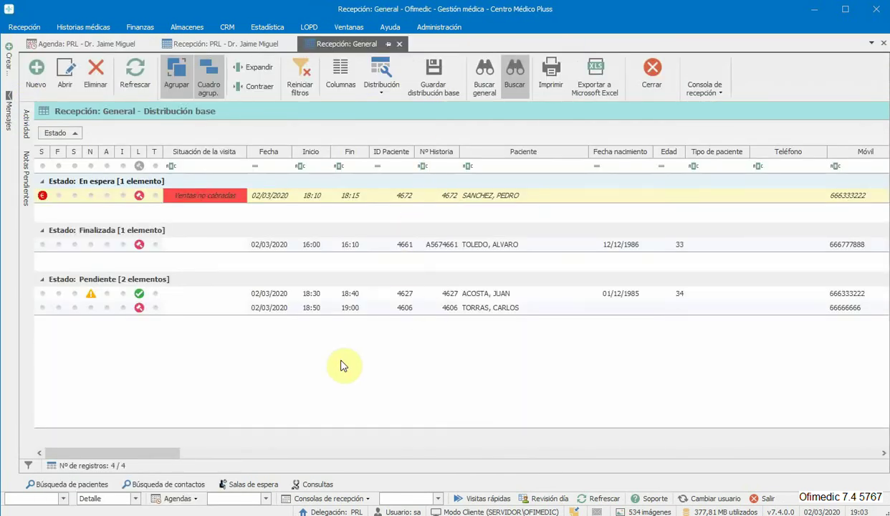
drag(175, 456, 341, 428)
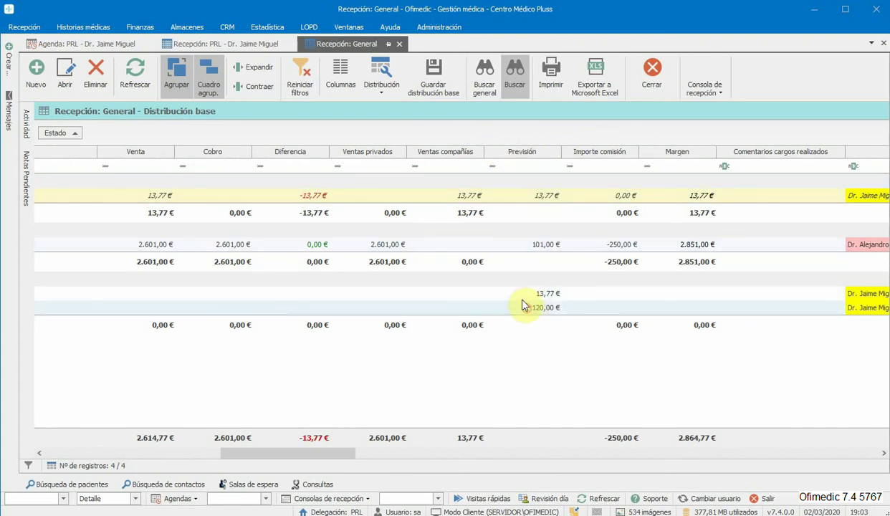
Add a Suma total to the Previsión column in the doctor's reception console.
click(251, 45)
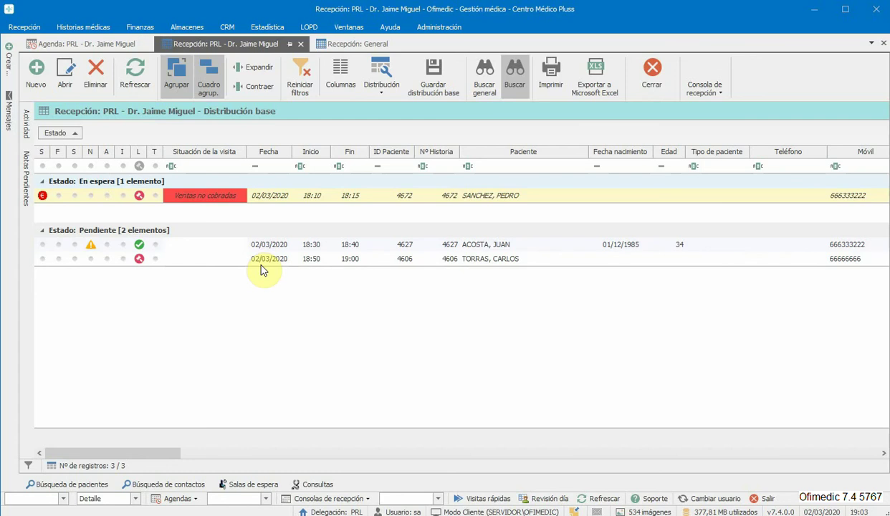
drag(155, 453, 327, 439)
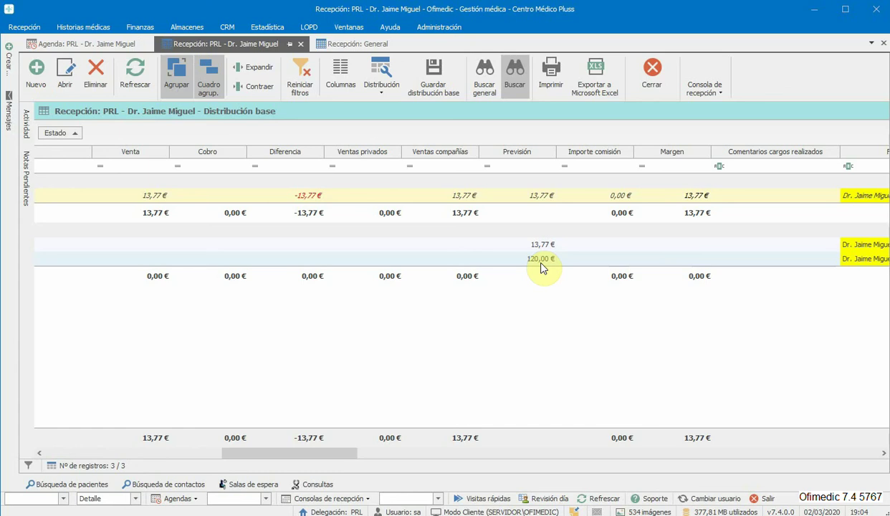
right_click(528, 435)
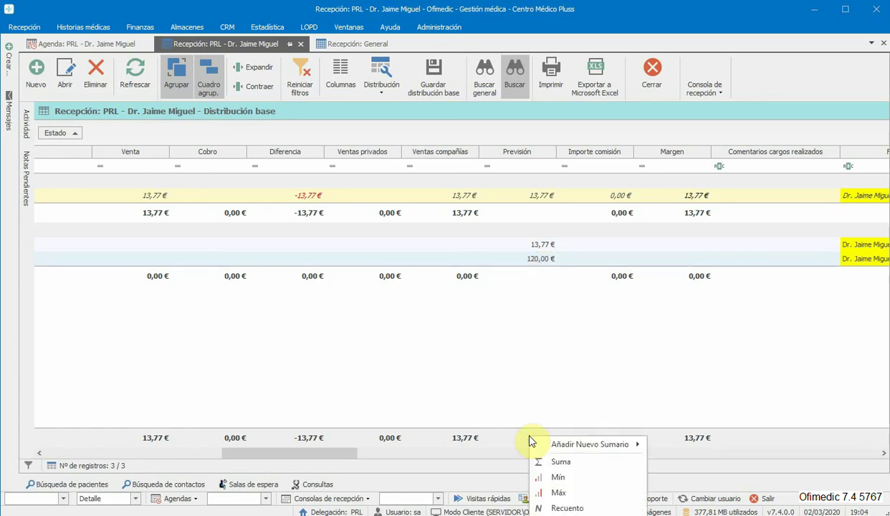
click(581, 462)
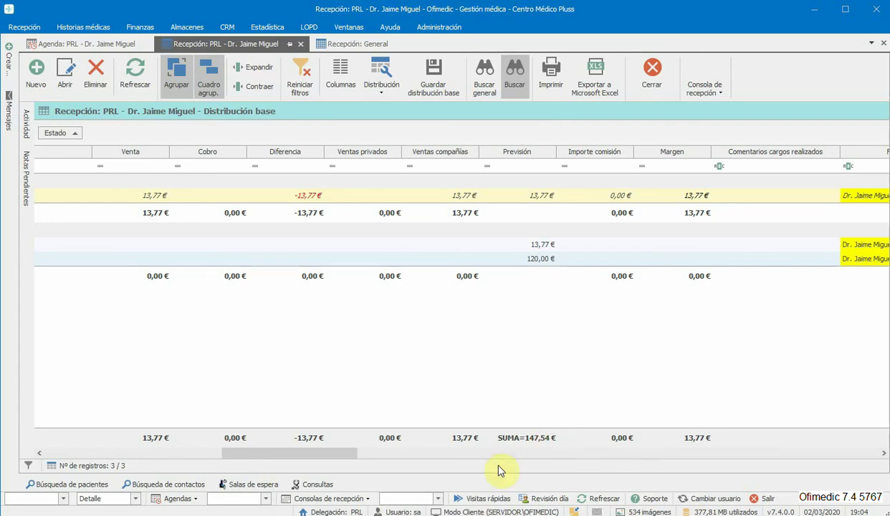
Move the pending 18:30 visit to Sala de espera principal from the doctor's reception console and import its related services as sales.
mouse_move(349, 453)
mouse_down()
mouse_move(185, 451)
mouse_move(335, 454)
mouse_up()
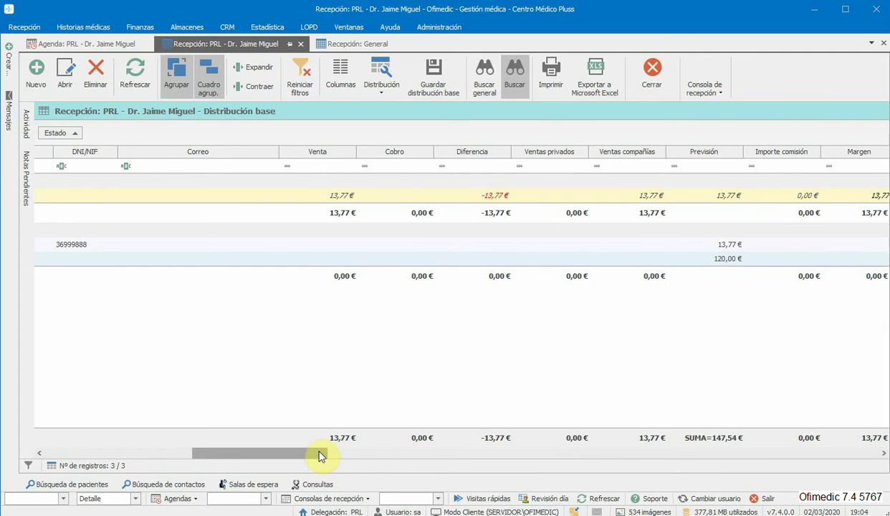
mouse_move(321, 453)
mouse_down()
mouse_move(239, 439)
mouse_move(217, 424)
mouse_move(224, 453)
mouse_move(334, 441)
mouse_up()
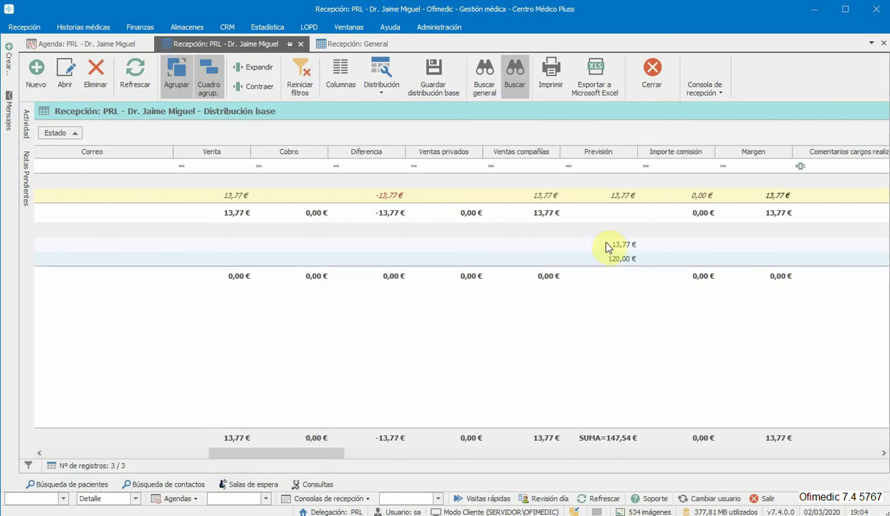
click(231, 247)
click(235, 261)
click(243, 246)
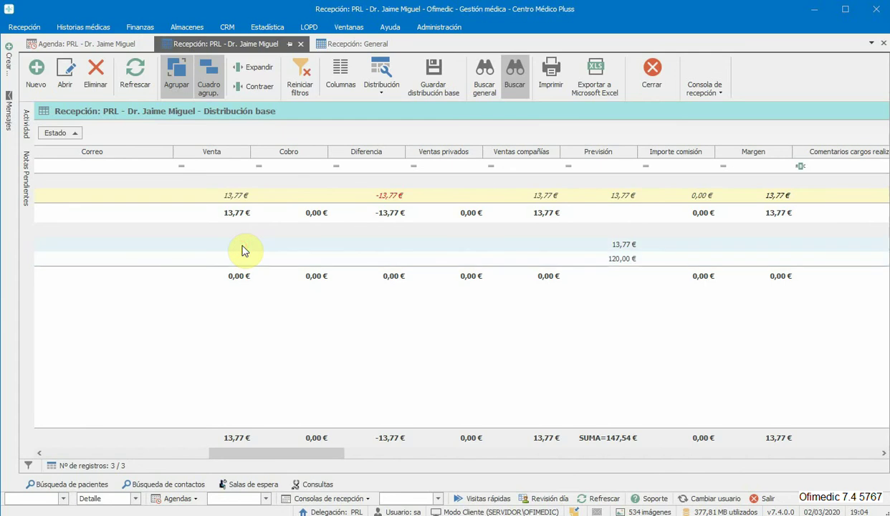
right_click(242, 251)
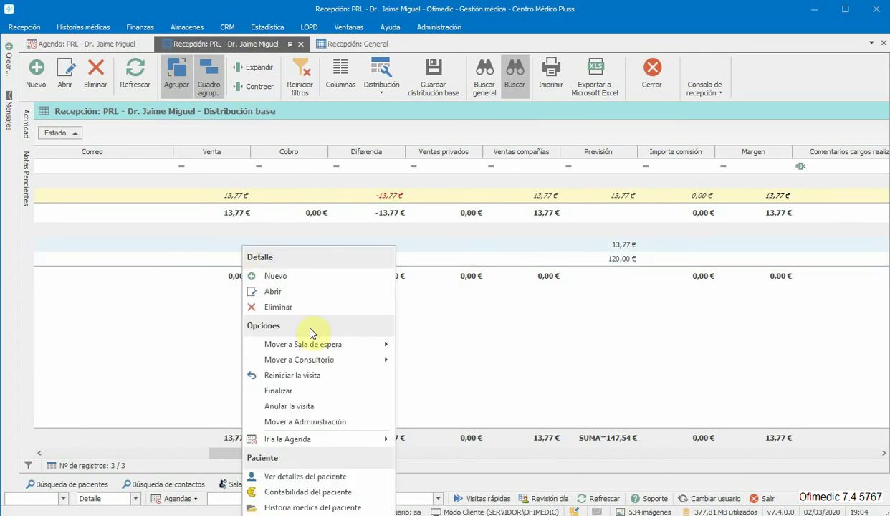
mouse_move(311, 345)
click(432, 345)
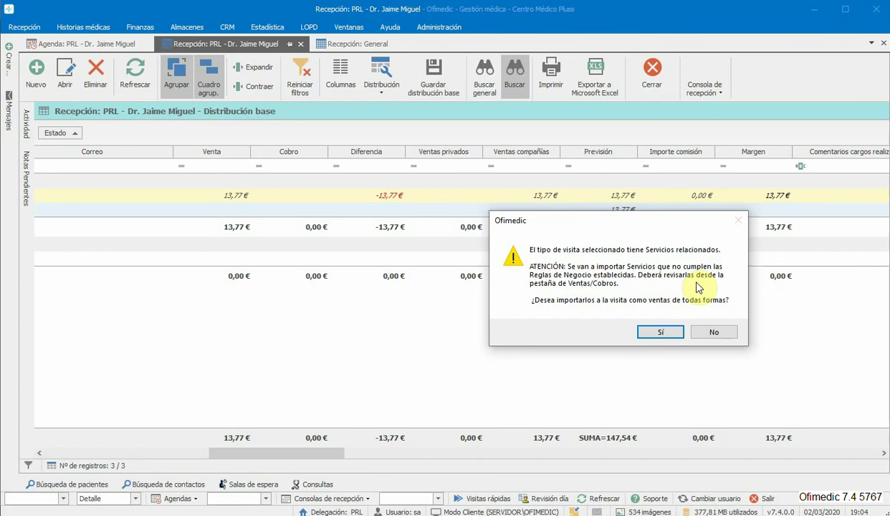
click(654, 337)
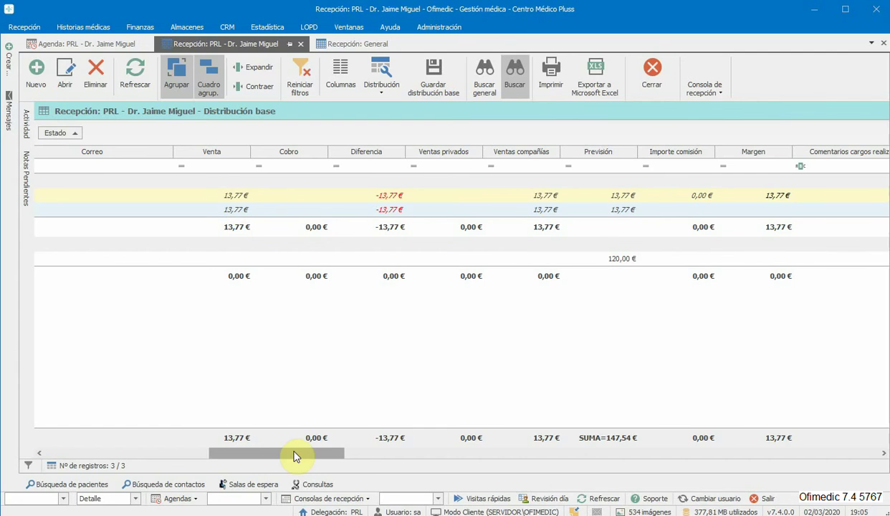
Move the pending 18:50 visit to Sala de espera principal, importing its related services as sales, and refresh the reception console.
drag(293, 451, 121, 445)
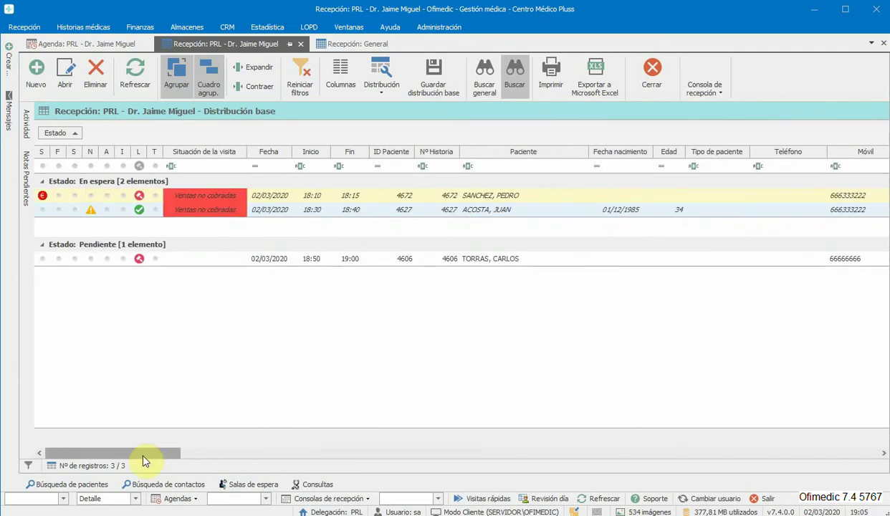
drag(175, 454, 324, 465)
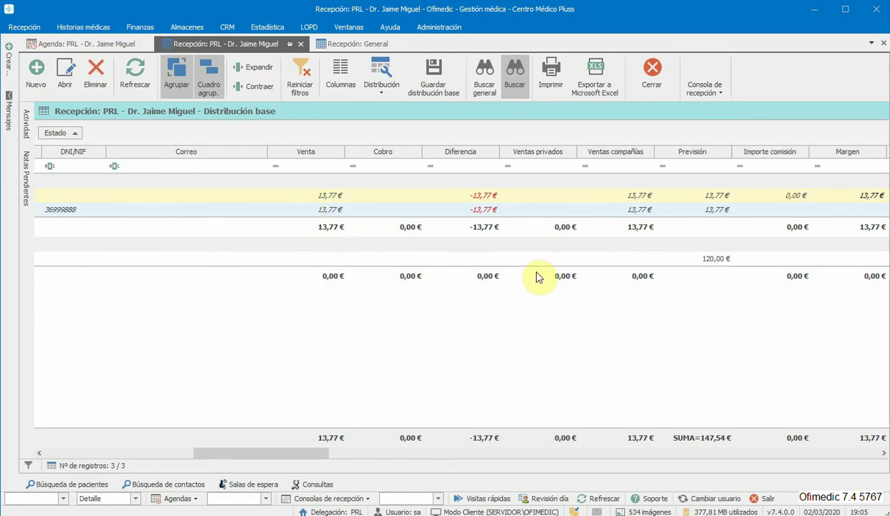
right_click(582, 261)
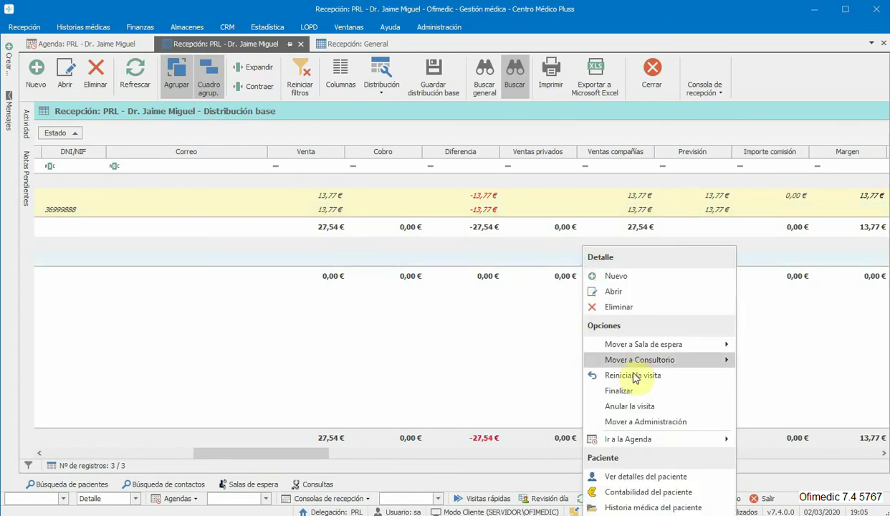
click(752, 351)
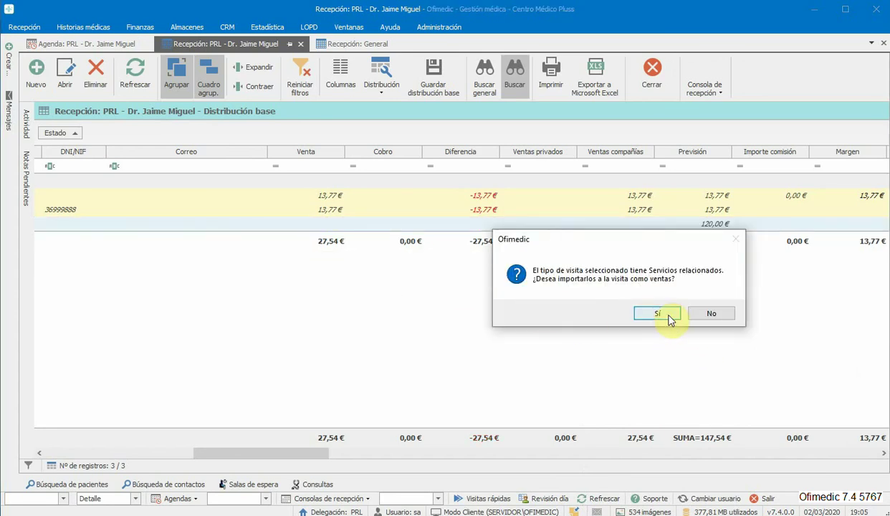
click(657, 313)
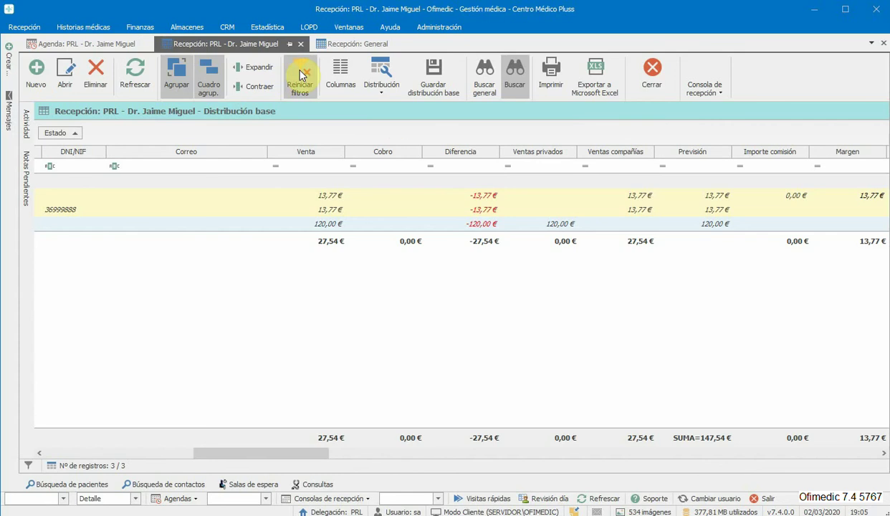
click(140, 86)
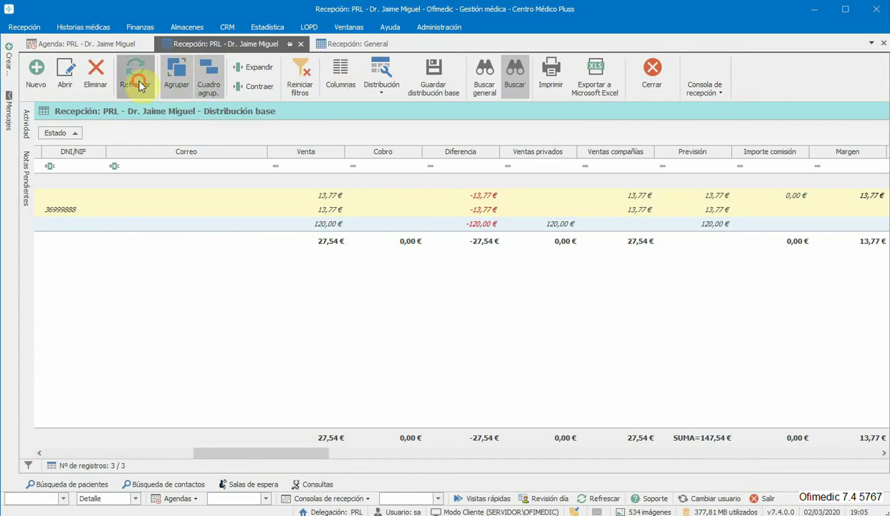
Check the updated sales totals in the doctor's reception console and open the sales and payments of the 18:50 visit.
drag(163, 456, 316, 455)
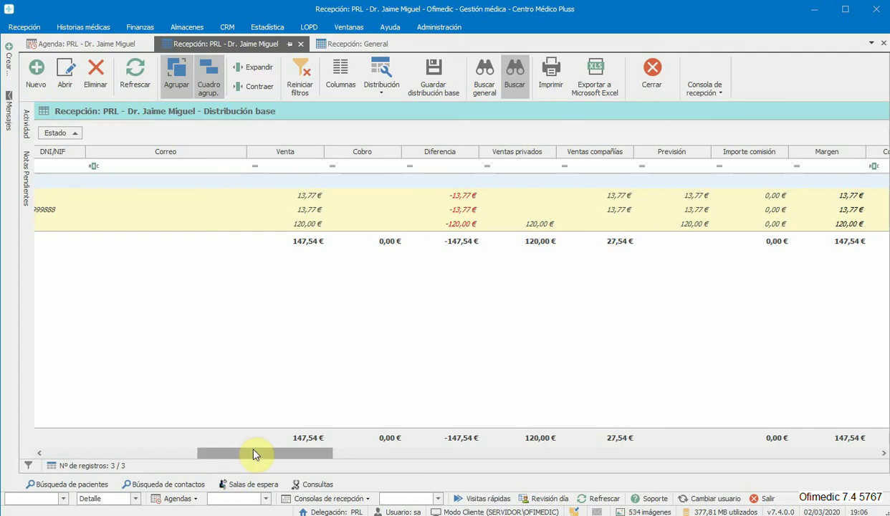
drag(292, 455, 188, 445)
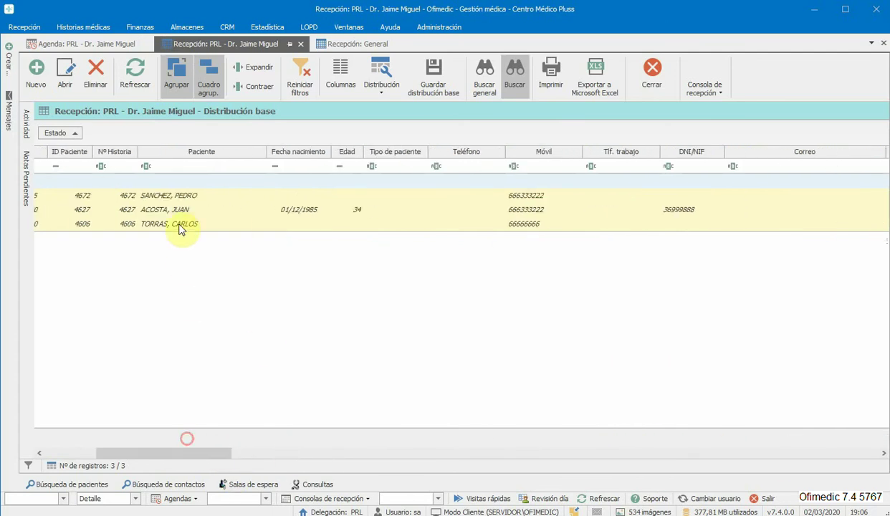
click(177, 223)
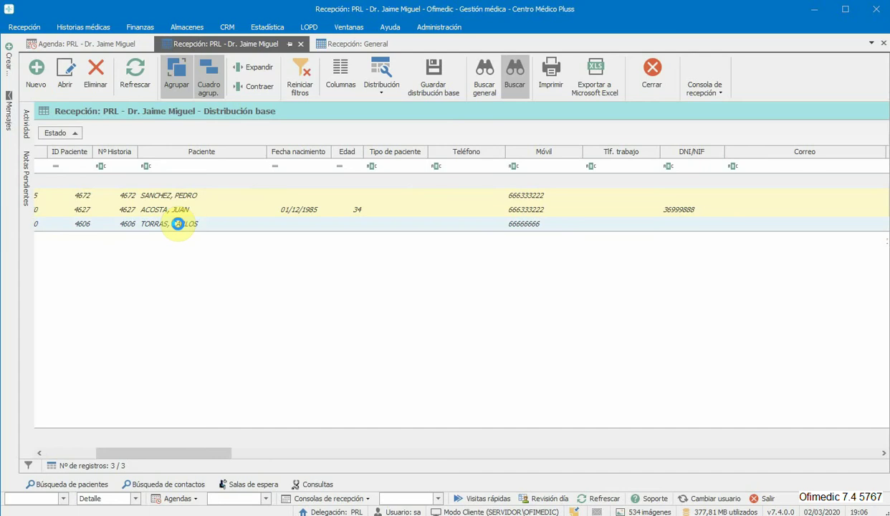
double_click(177, 223)
click(213, 85)
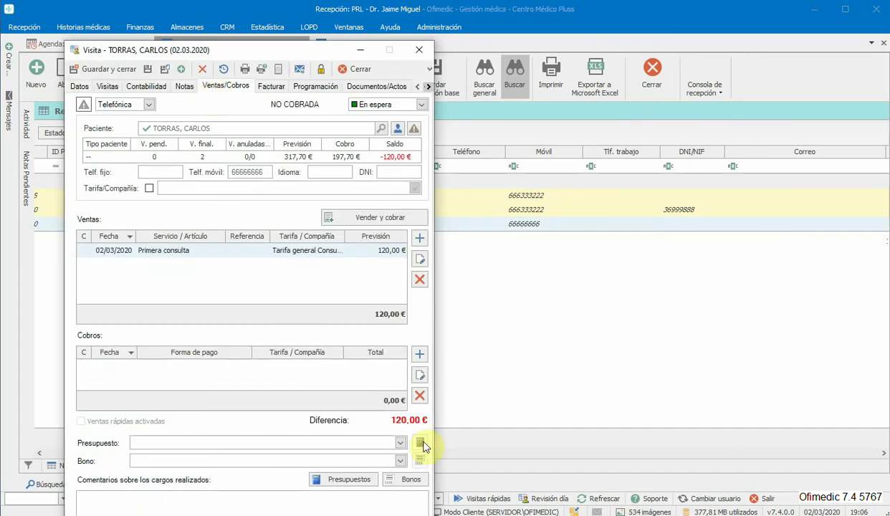
click(420, 356)
click(705, 106)
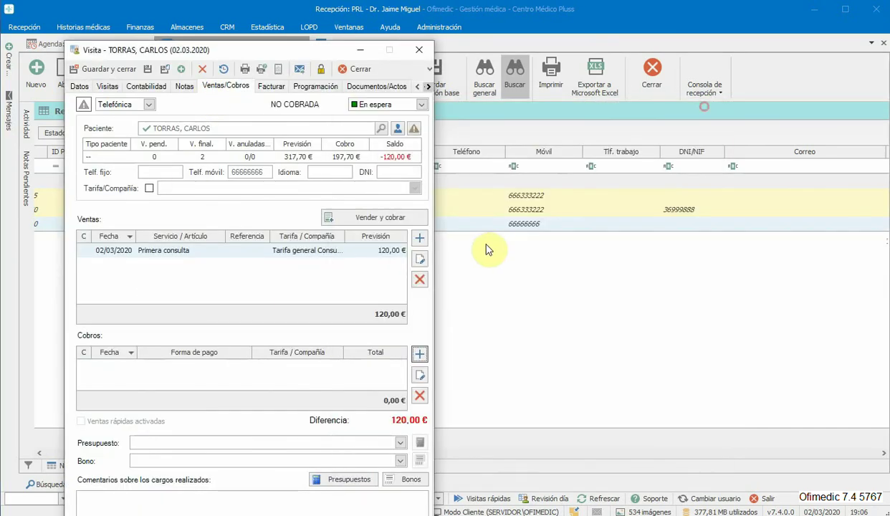
Add one Labios service as a charge on the 18:50 visit, saving it and proceeding to payment.
click(420, 238)
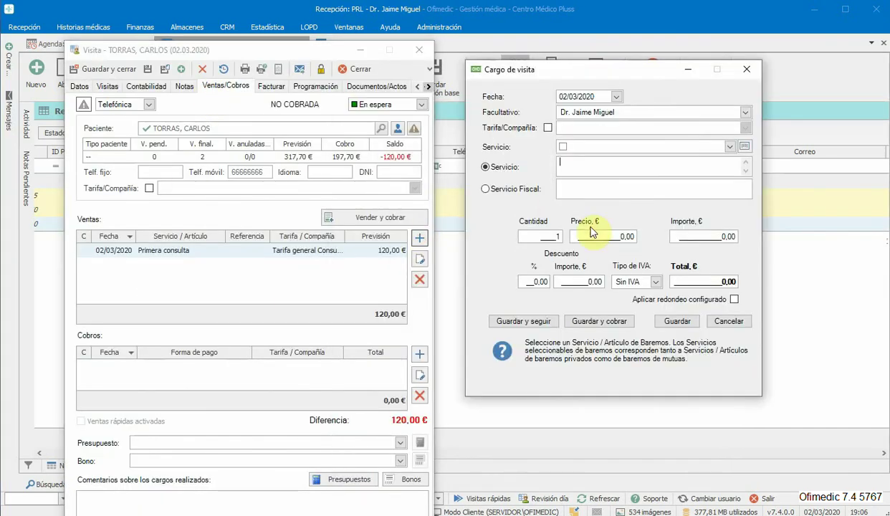
click(730, 152)
drag(731, 185, 729, 249)
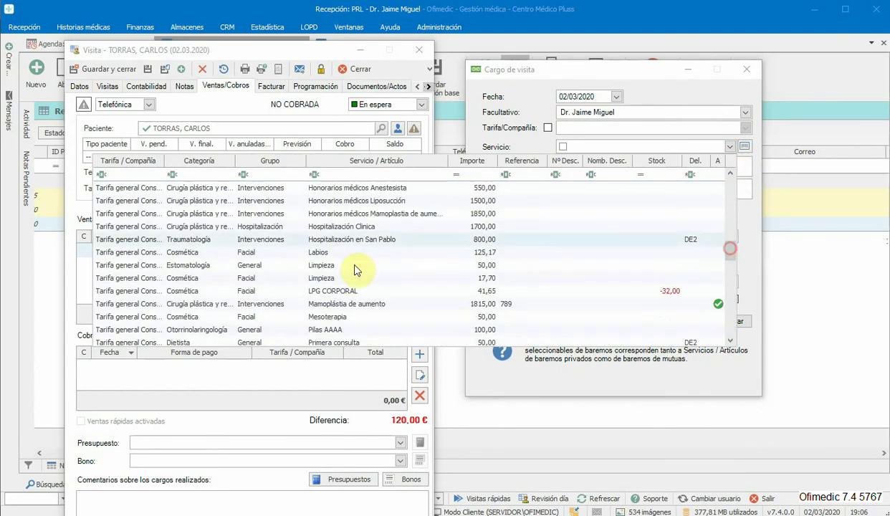
click(318, 253)
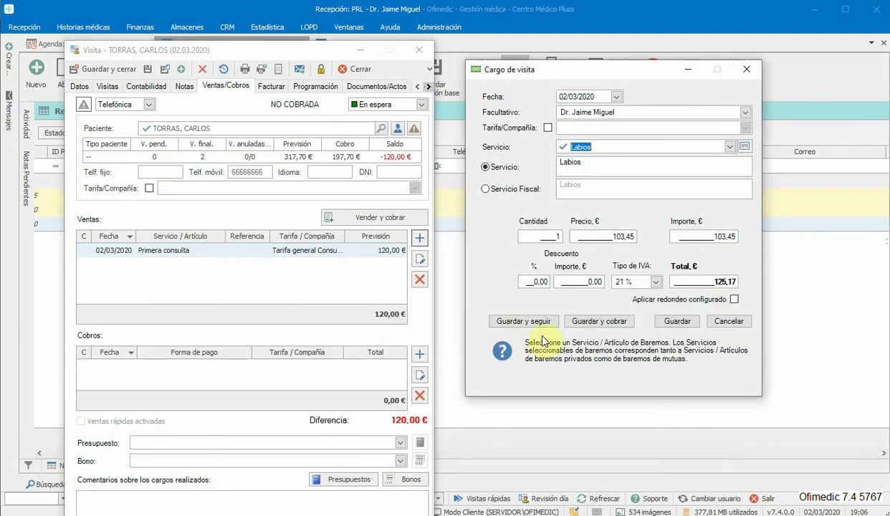
click(617, 321)
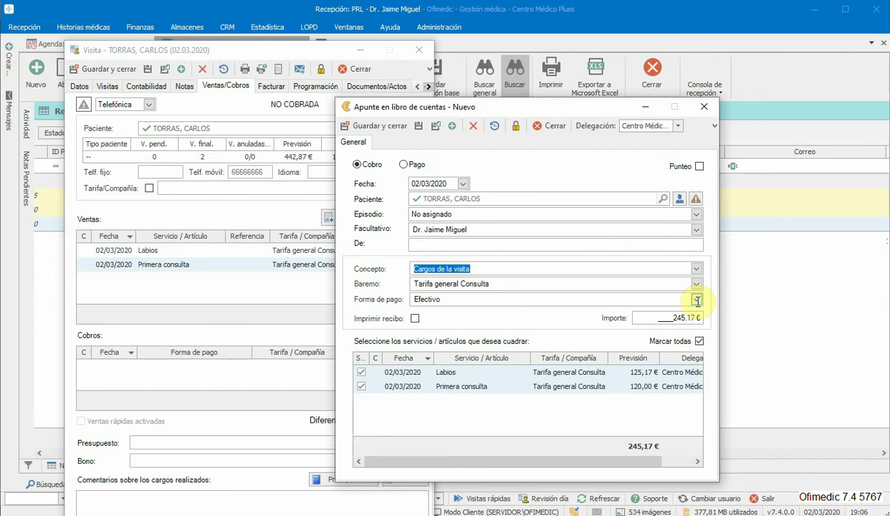
Save the Efectivo payment covering Labios and Primera consulta, and save the visit as finalised.
click(697, 301)
click(697, 301)
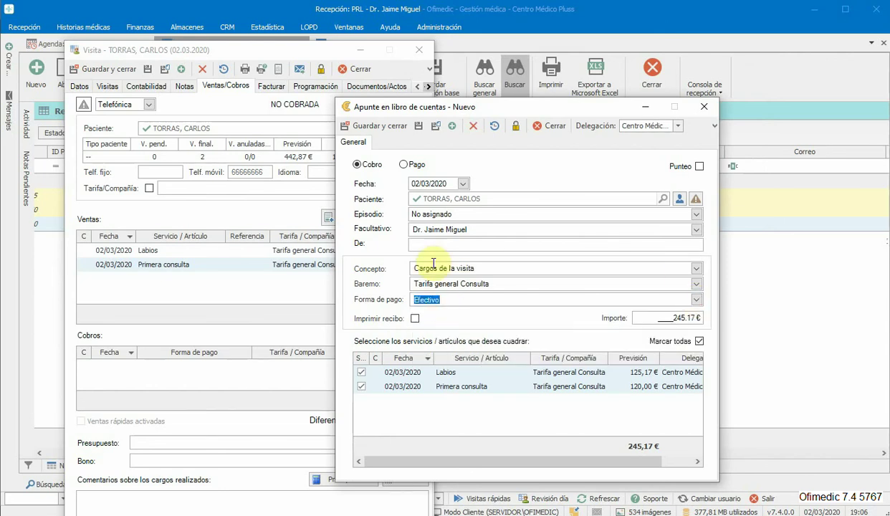
click(365, 127)
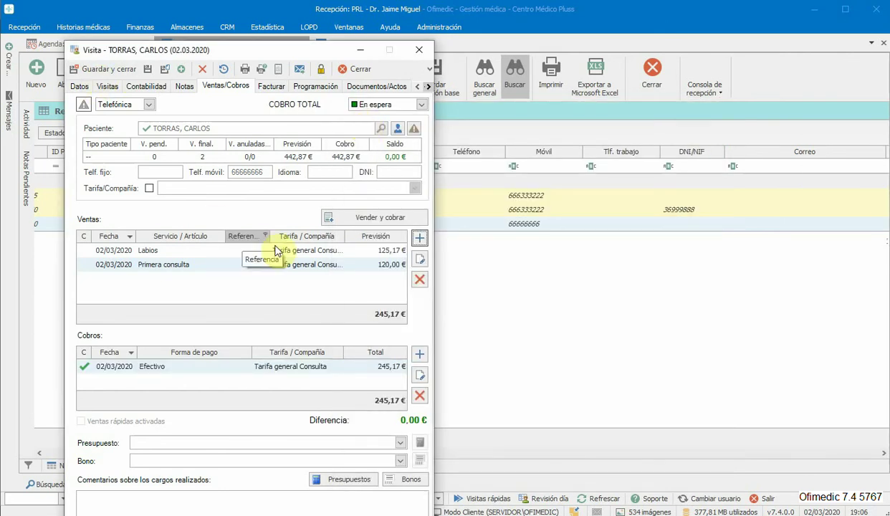
click(81, 68)
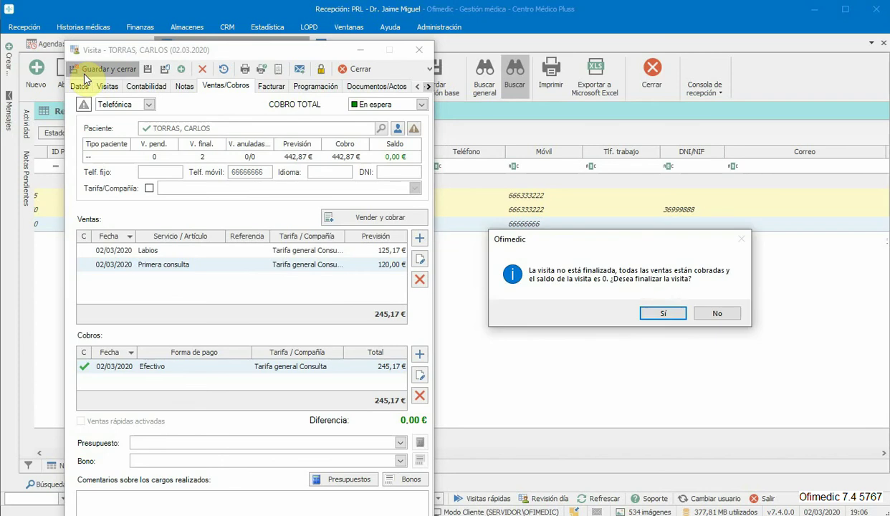
click(661, 313)
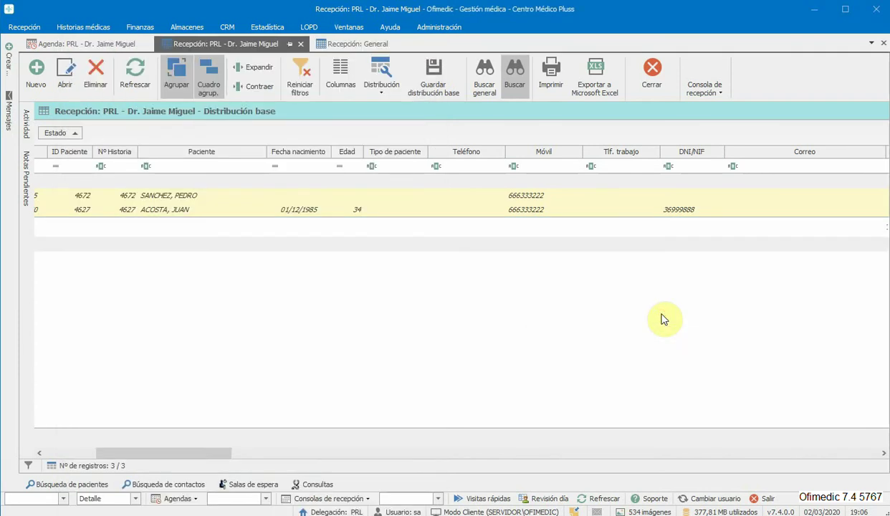
Refresh the doctor's reception console and compare the Venta, Cobro, Diferencia and Previsión amounts of the finalised visit with the waiting ones.
drag(197, 455, 313, 453)
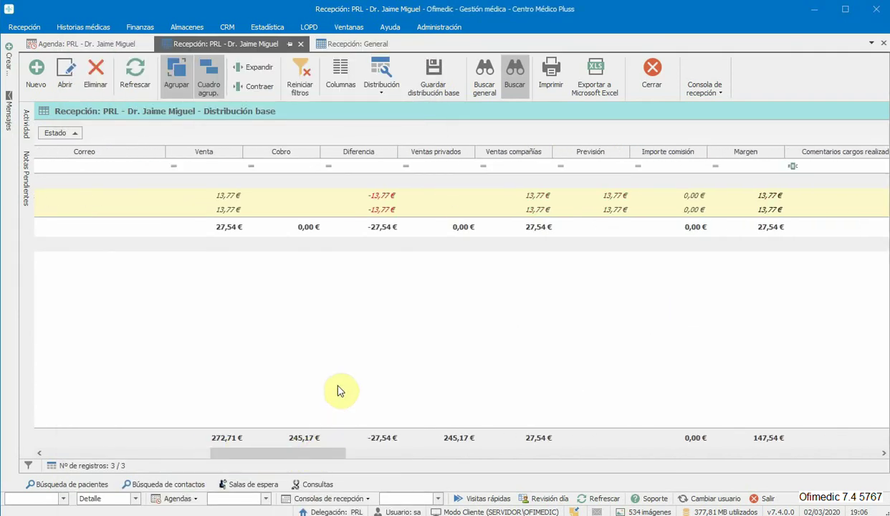
click(132, 78)
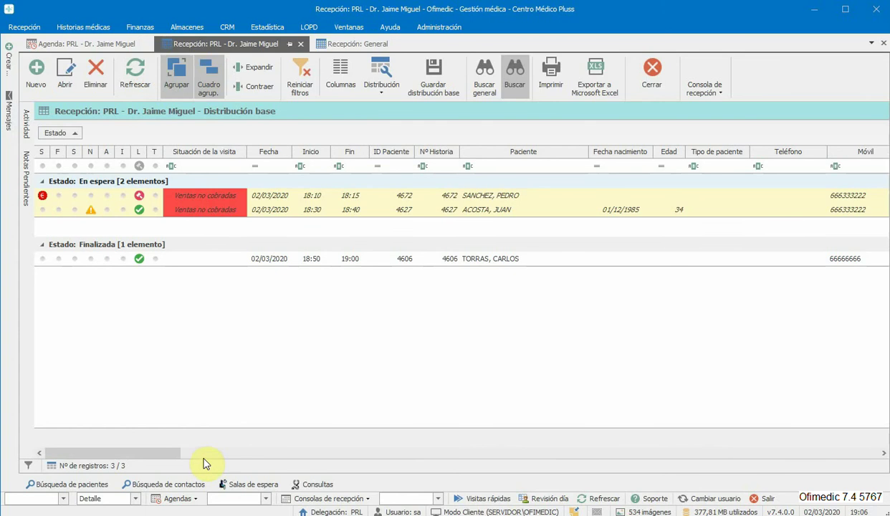
drag(172, 455, 300, 432)
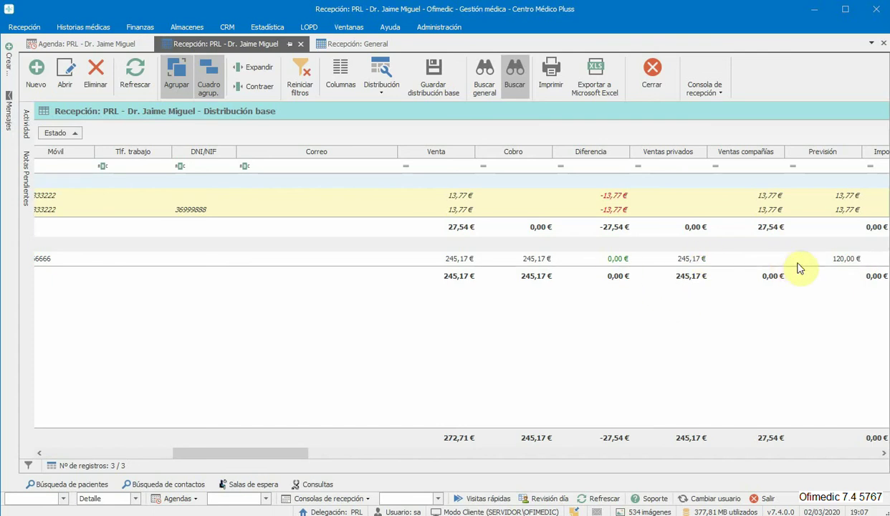
drag(254, 453, 301, 452)
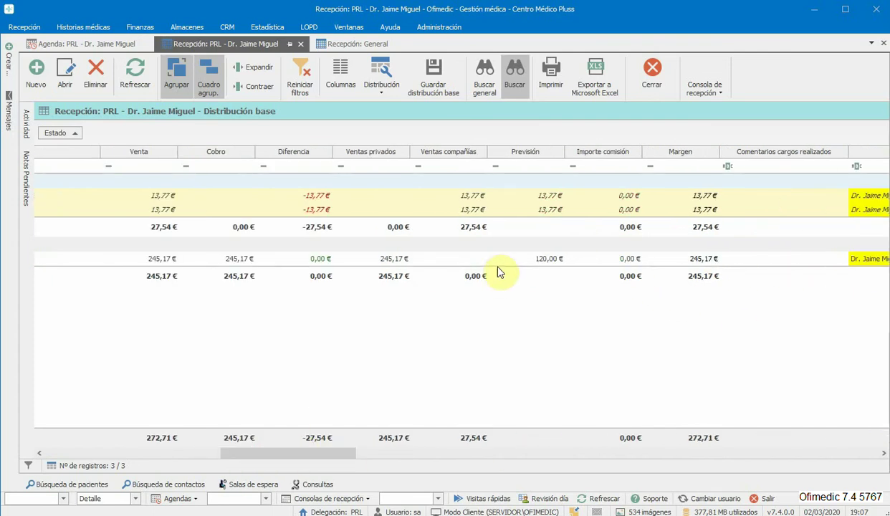
click(154, 263)
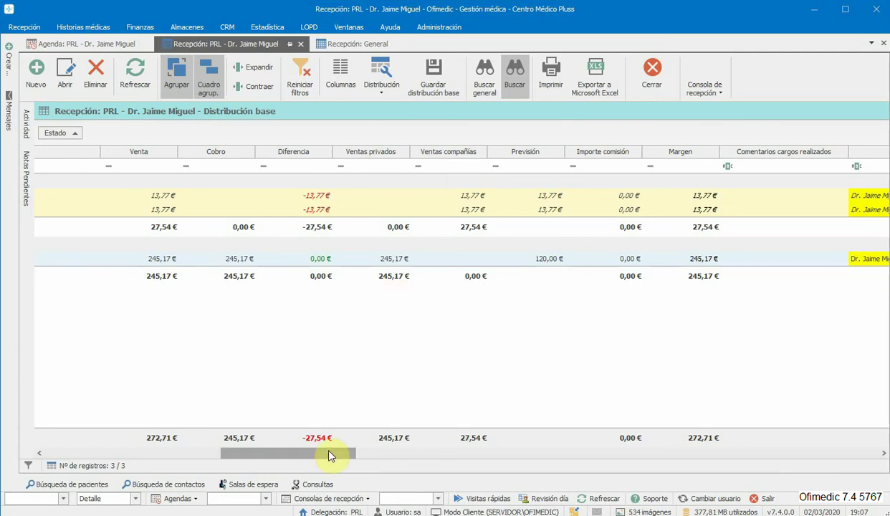
drag(329, 456, 122, 464)
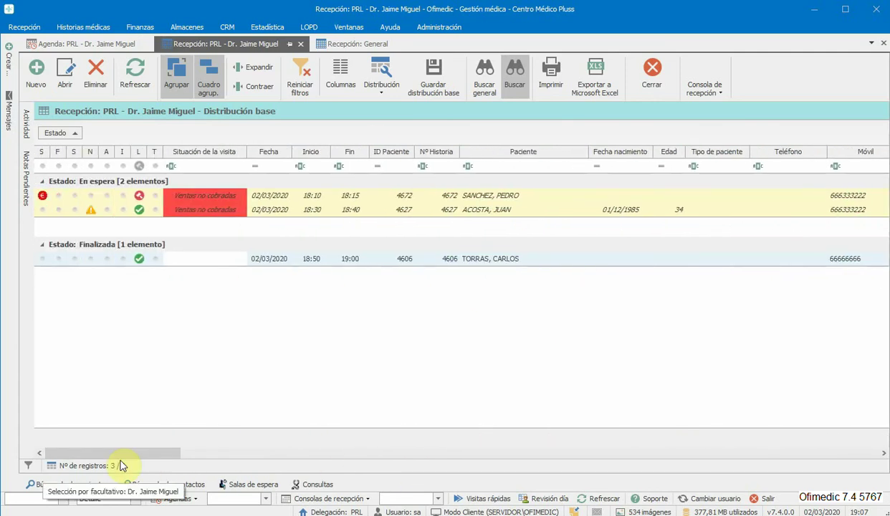